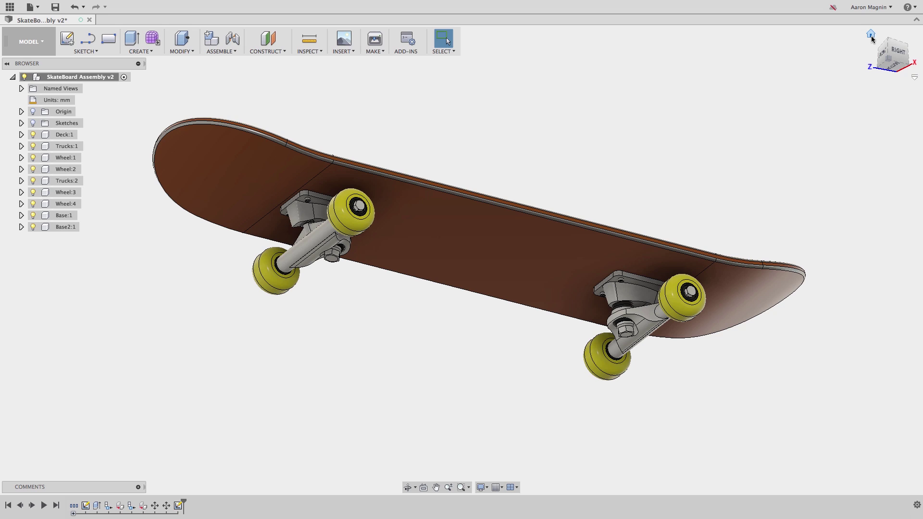
Return the skateboard assembly to its home view with the deck top facing up
click(872, 36)
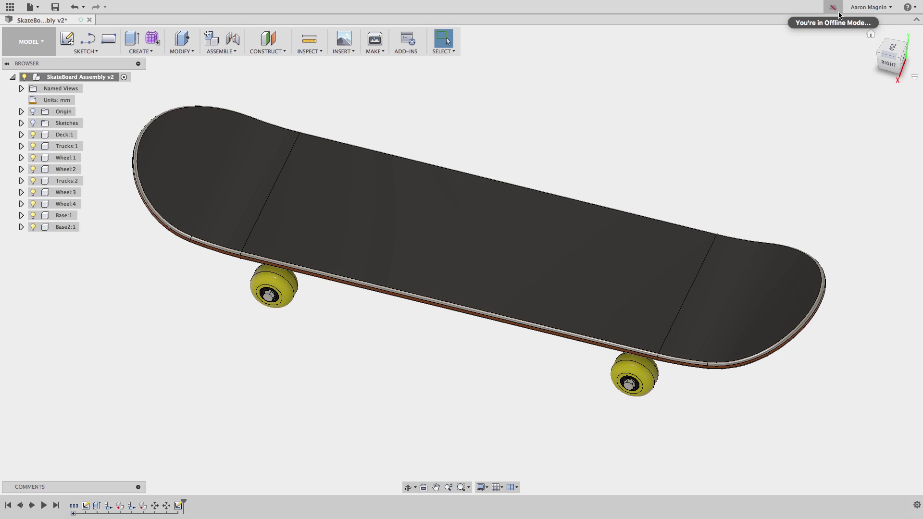
mouse_move(839, 15)
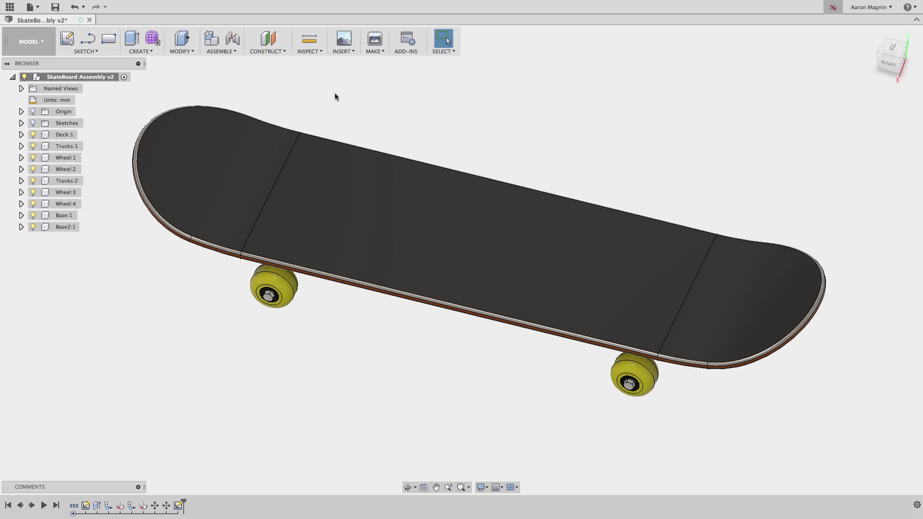
Enter the Simulation workspace and suppress every component except the deck
click(41, 45)
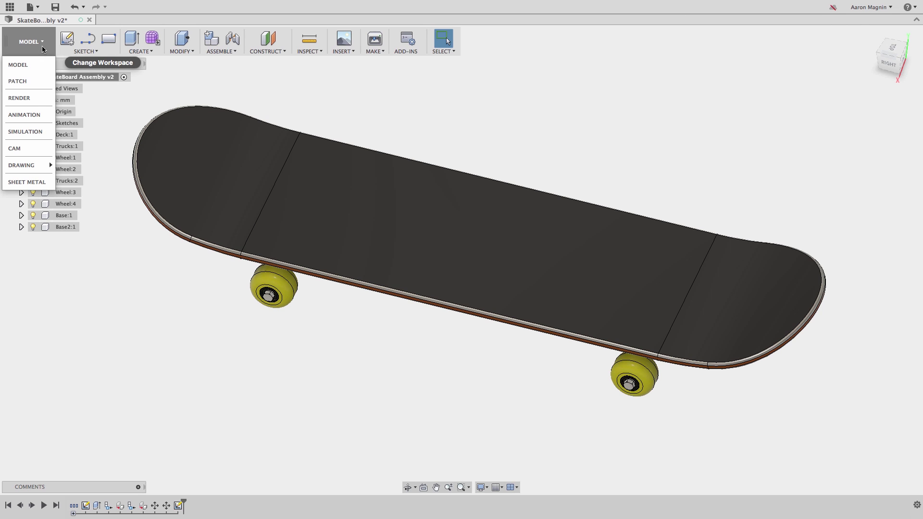
click(25, 132)
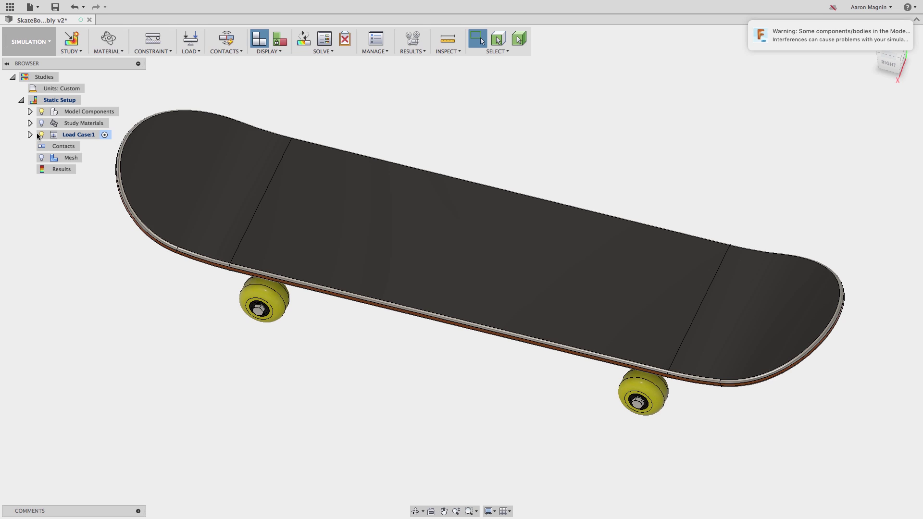
click(200, 156)
right_click(200, 155)
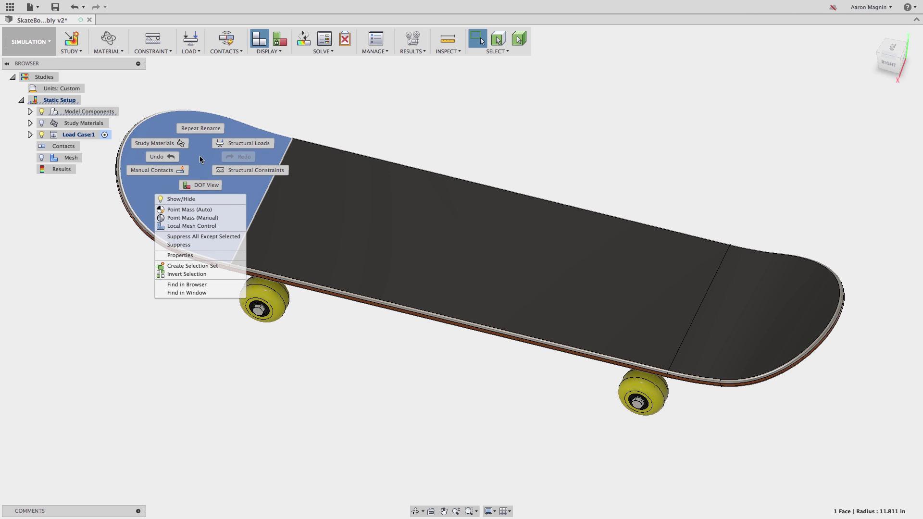
click(212, 237)
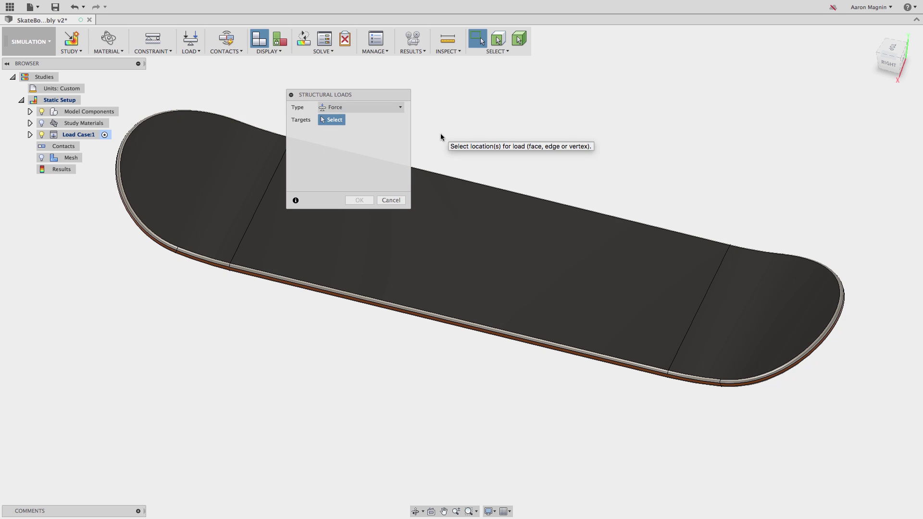
click(487, 250)
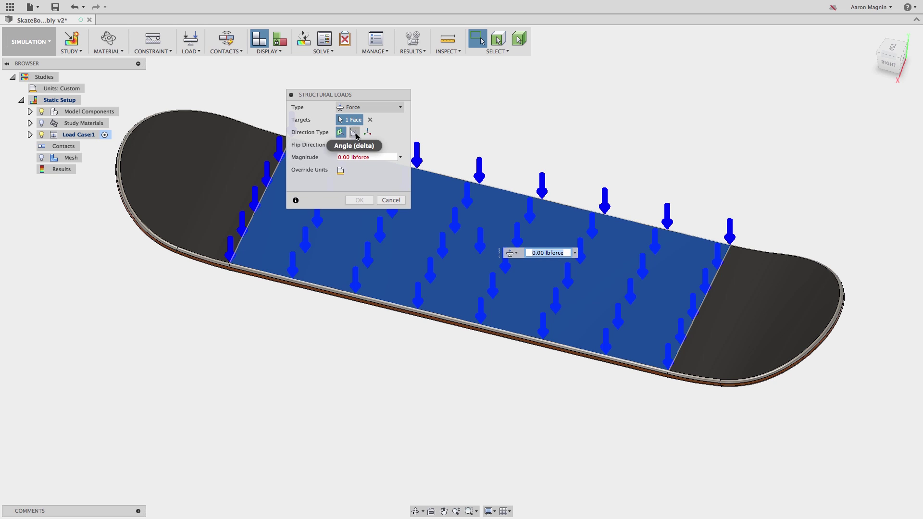
click(356, 134)
click(341, 132)
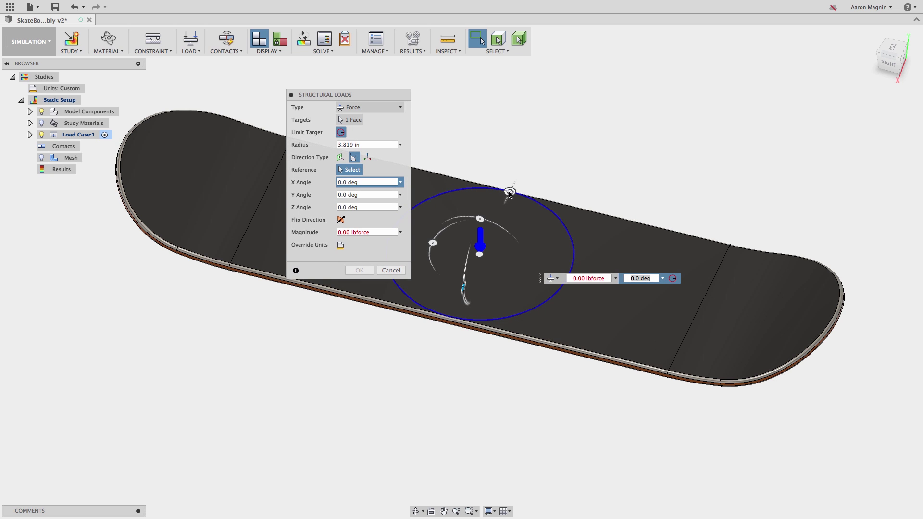
drag(509, 191, 495, 222)
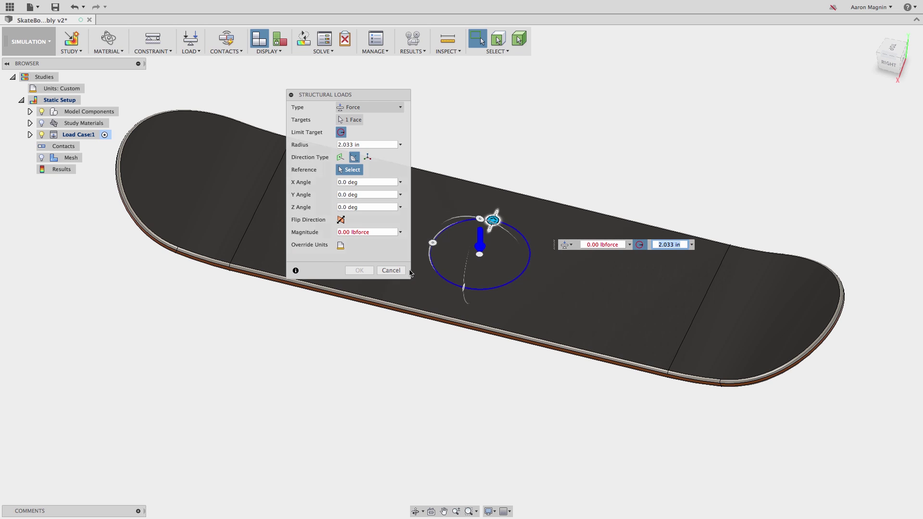
key(Escape)
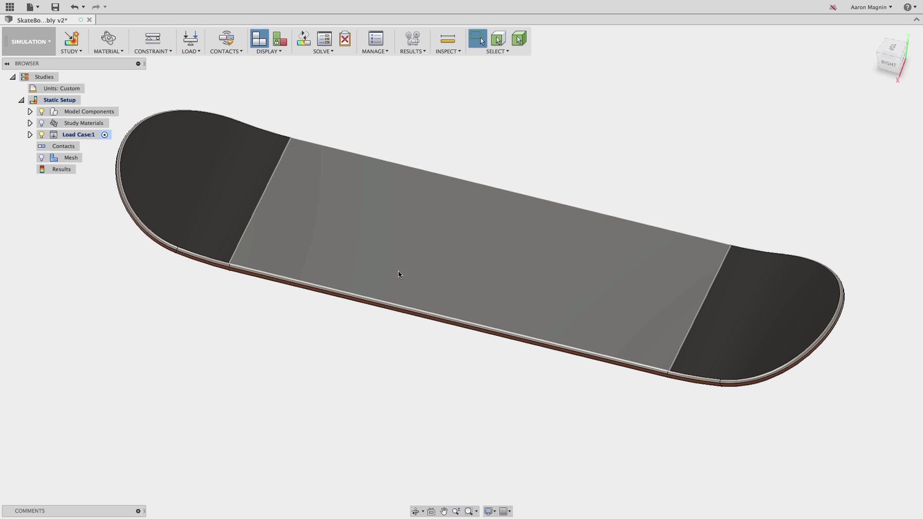
key(c)
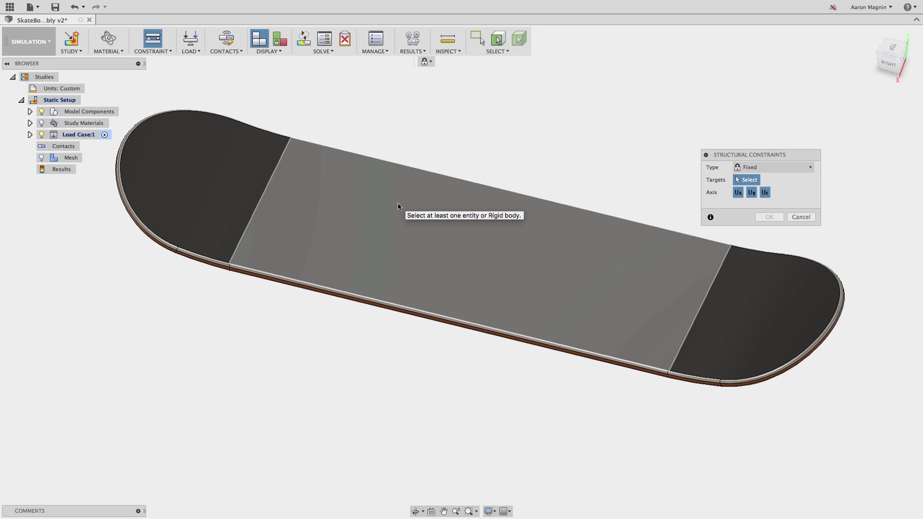
shift+scroll(397, 207, down, 10)
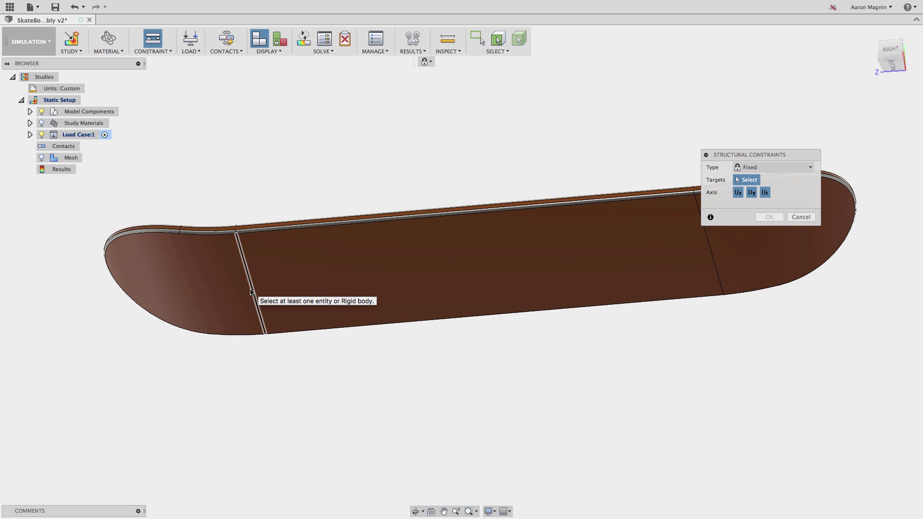
key(Escape)
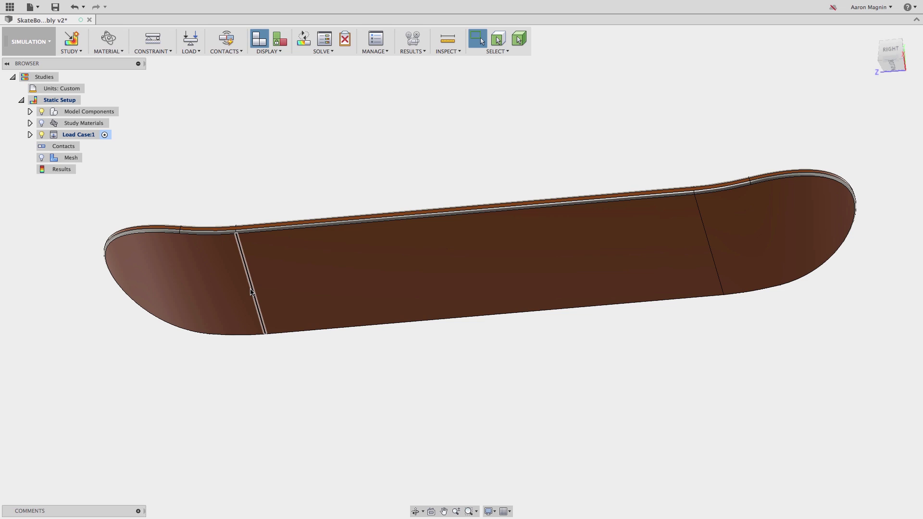
Return to the Model workspace and show the underside through the Trucks named view
click(49, 45)
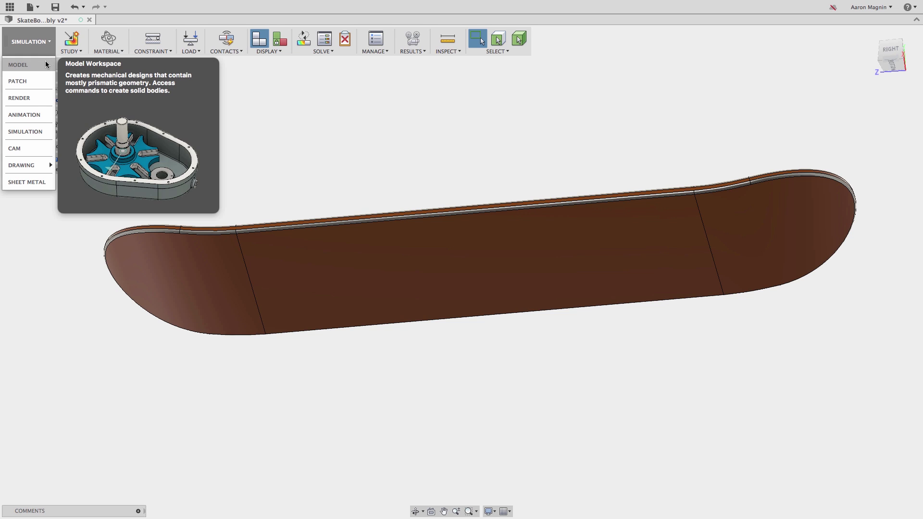
click(46, 65)
click(21, 88)
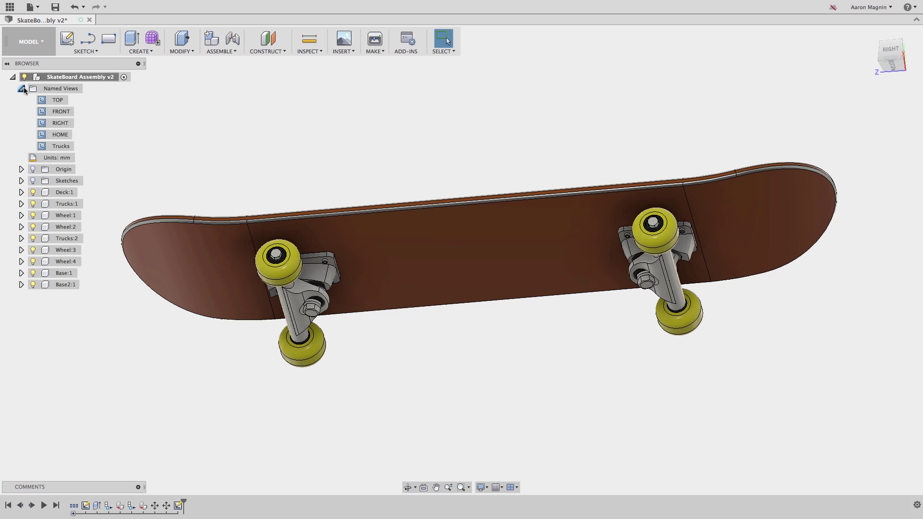
double_click(59, 147)
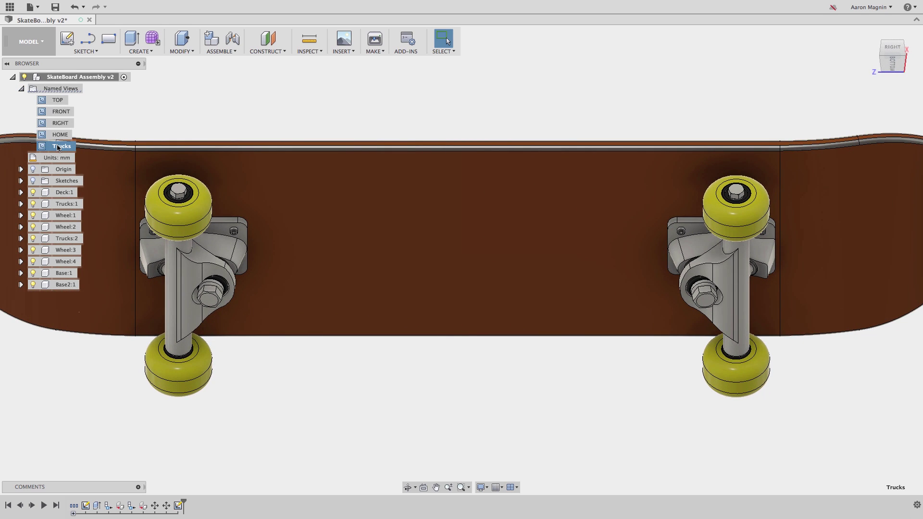
click(273, 98)
Set up Split Face on the deck underside using the truck base plate face as tool
text(spl)
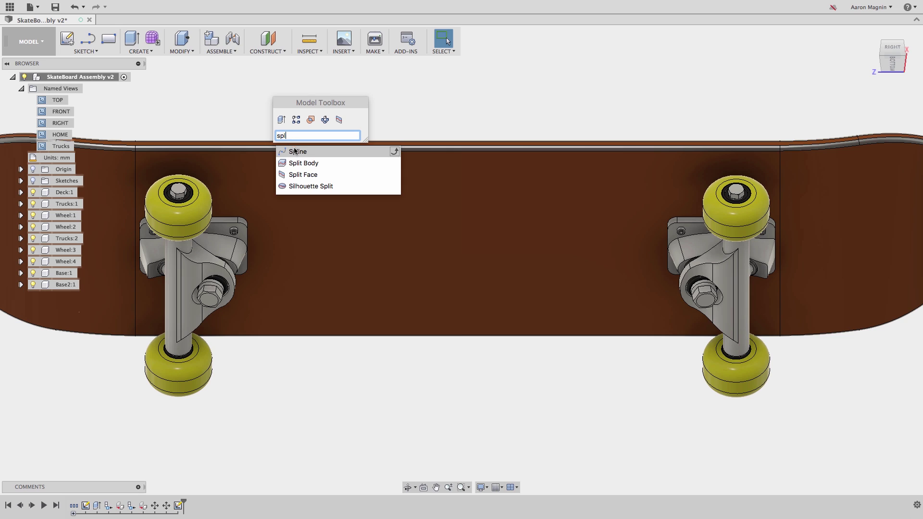
click(298, 174)
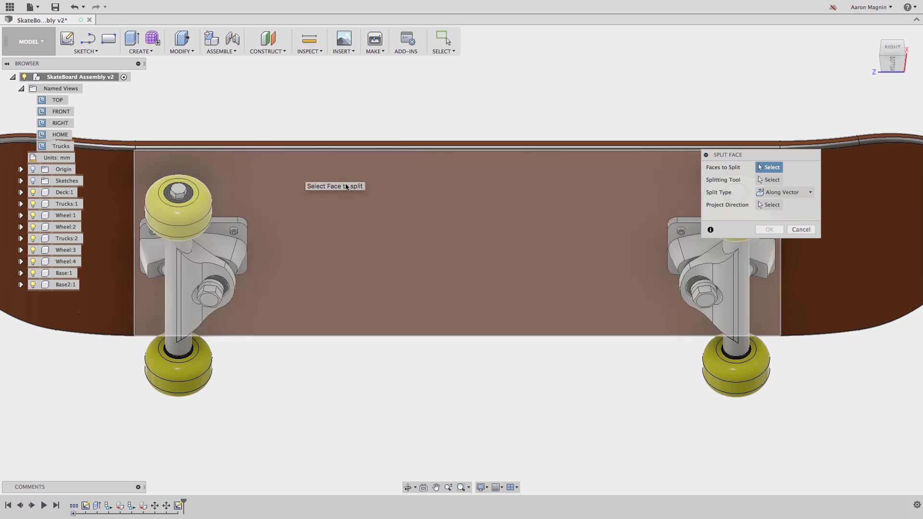
click(417, 214)
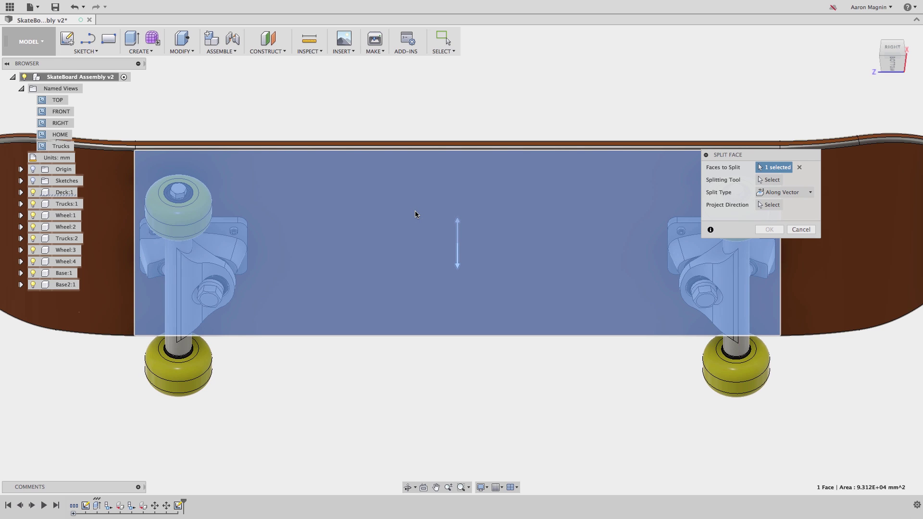
click(775, 181)
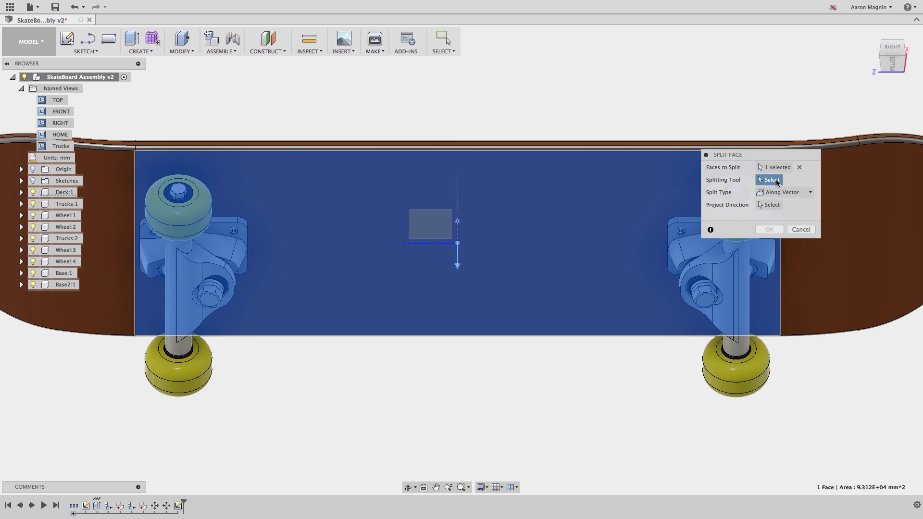
click(688, 231)
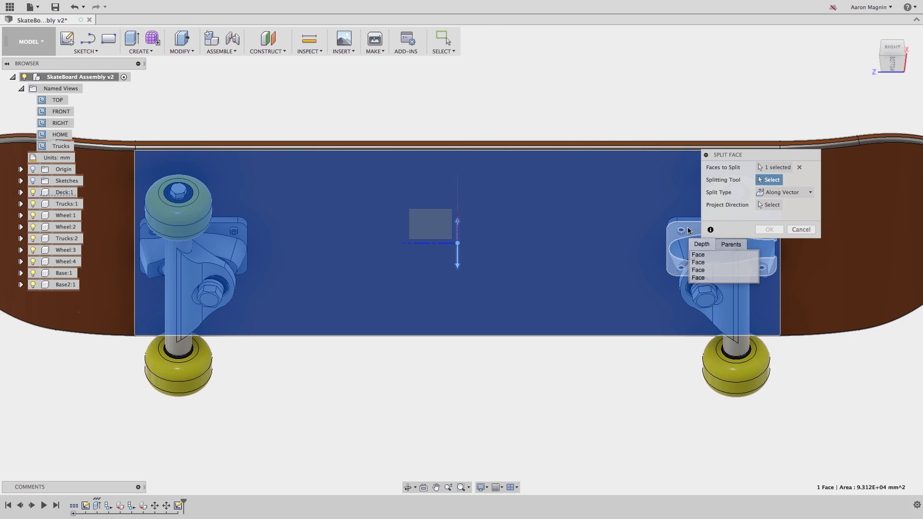
click(702, 263)
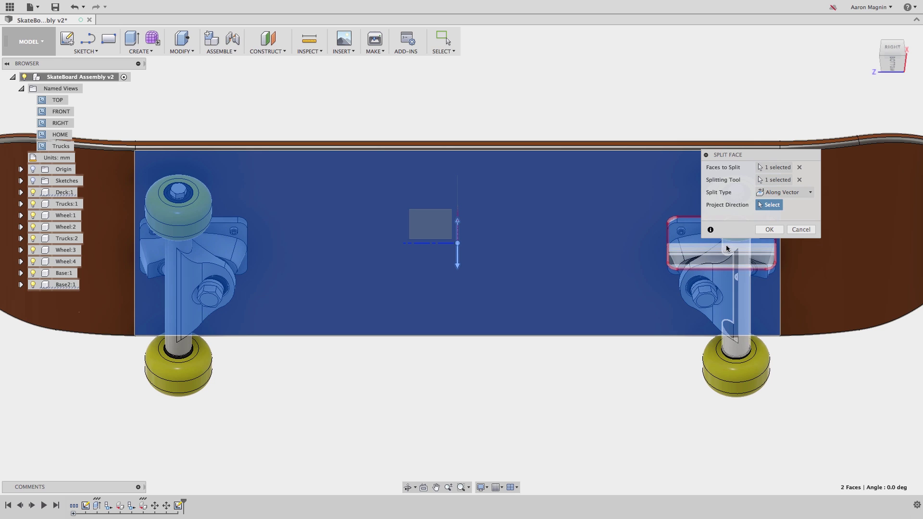
Apply the underside split along the right truck's base plate outline
click(768, 231)
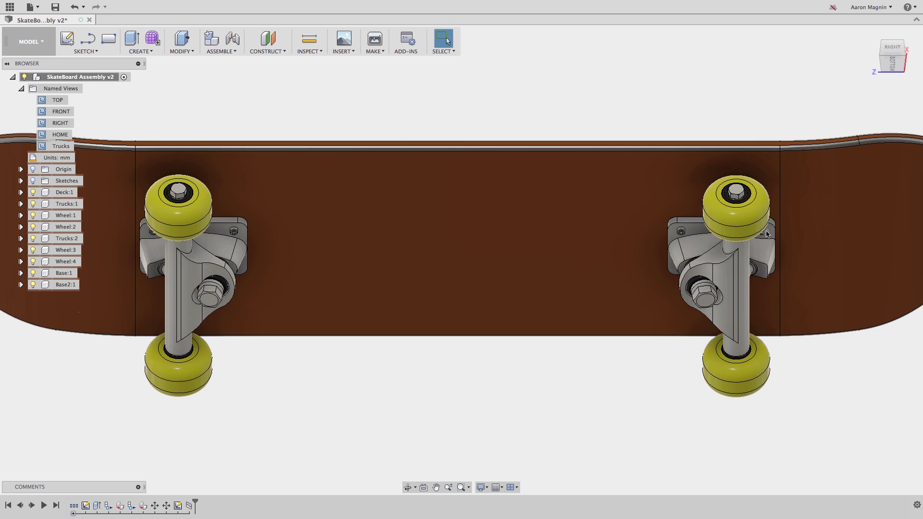
click(695, 230)
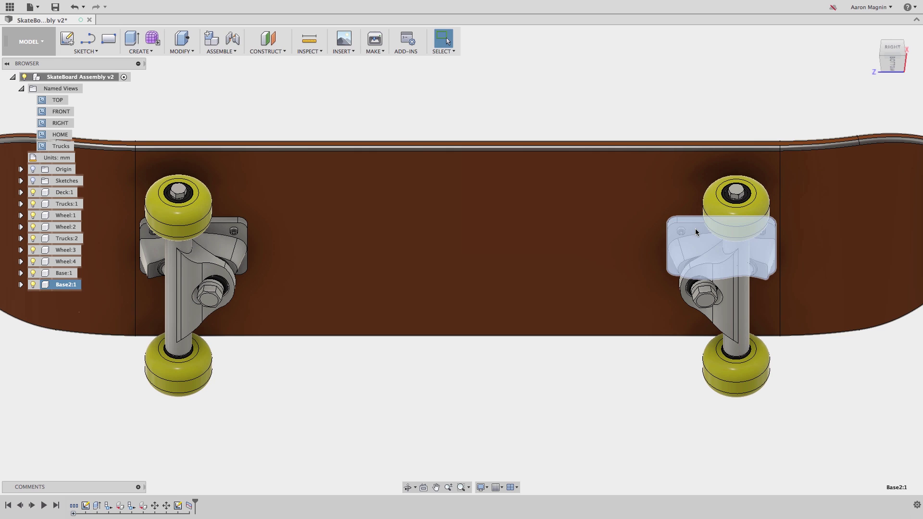
click(650, 393)
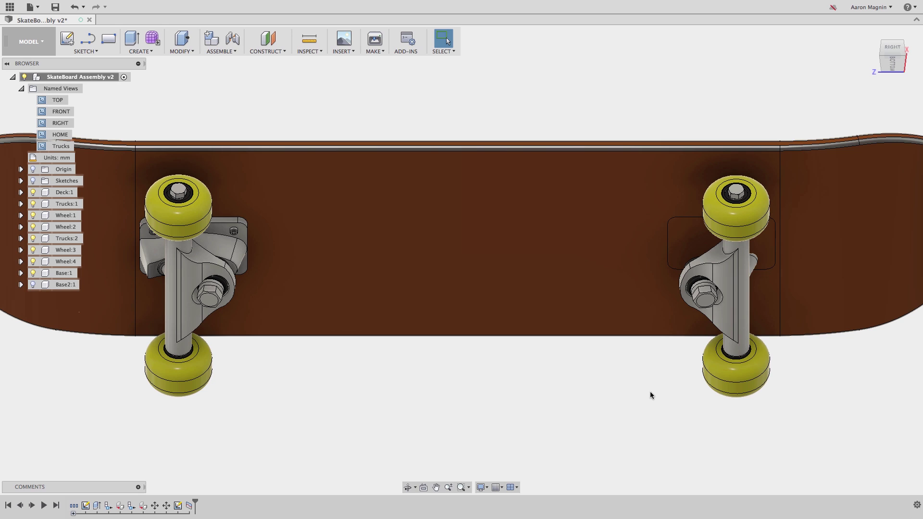
Split the deck's underside middle face with the truck base face as cutter
text(ssplit)
click(474, 344)
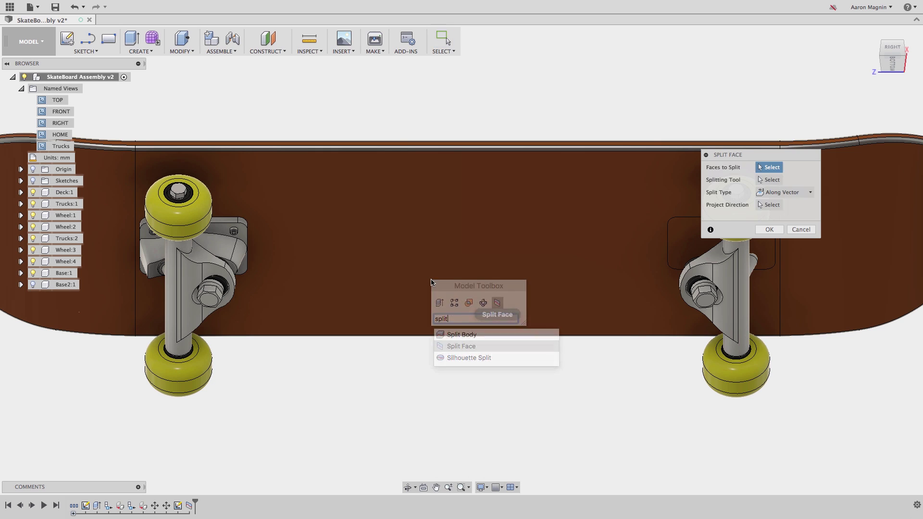
click(268, 203)
click(769, 180)
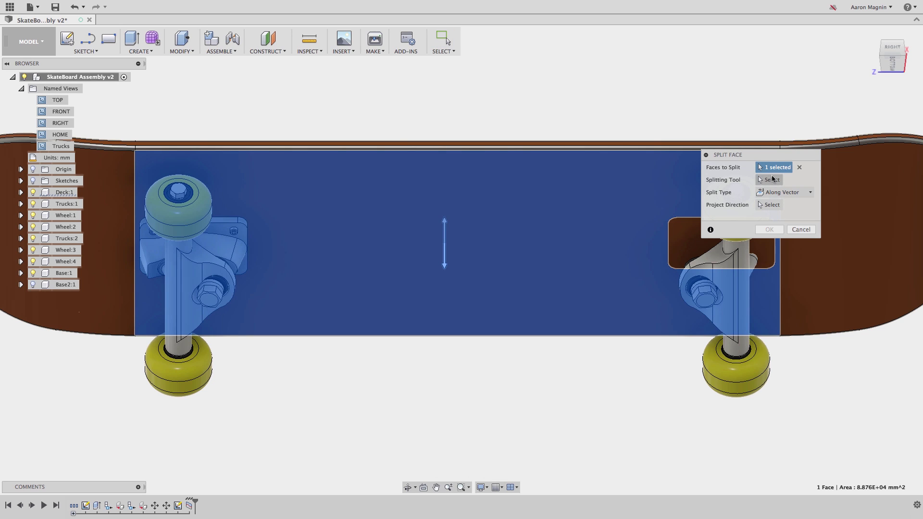
click(220, 247)
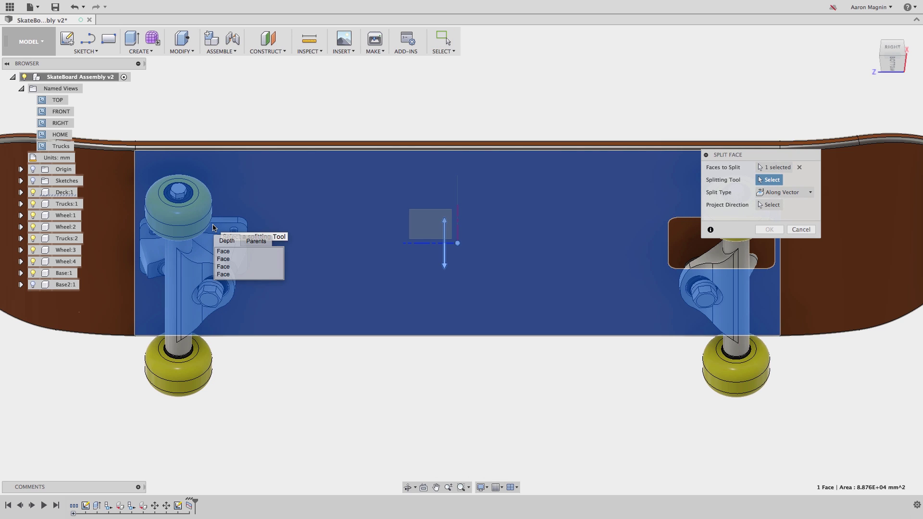
click(223, 252)
click(769, 230)
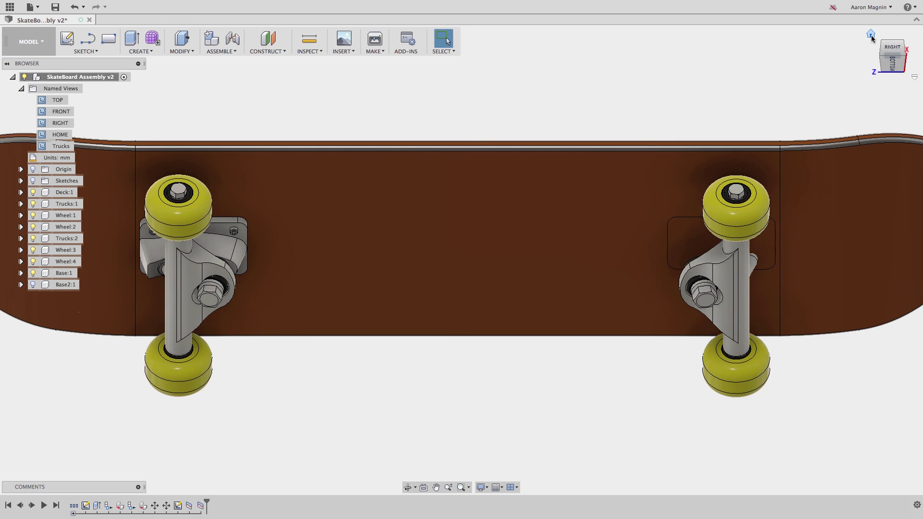
Split the deck's top middle face along the right foot outline using Closest Point
click(871, 36)
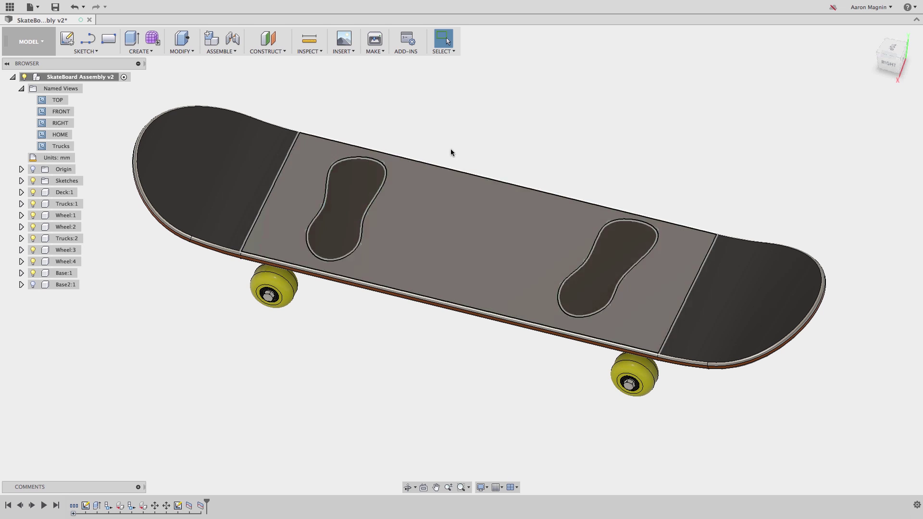
key(s)
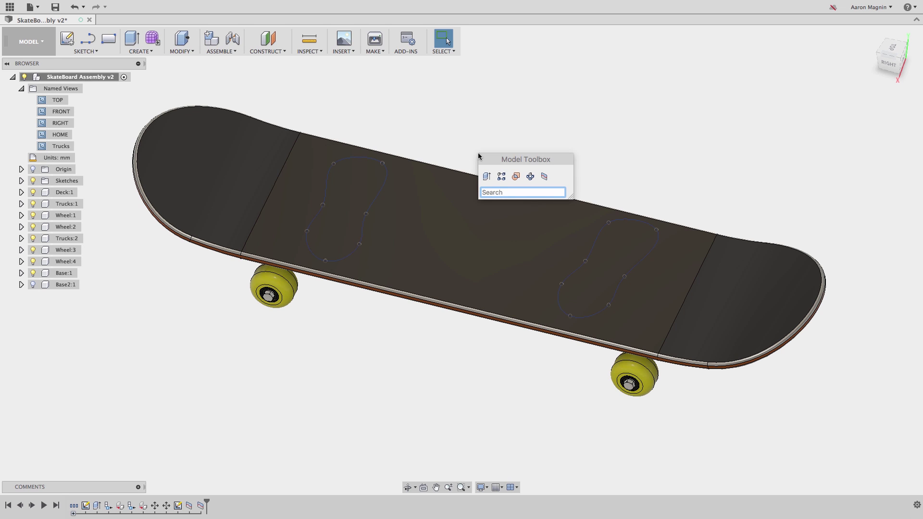
click(545, 177)
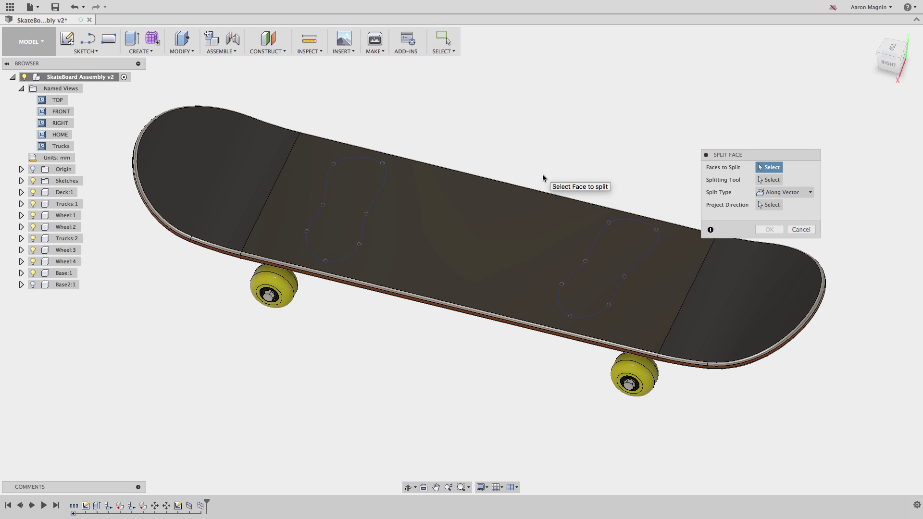
click(519, 230)
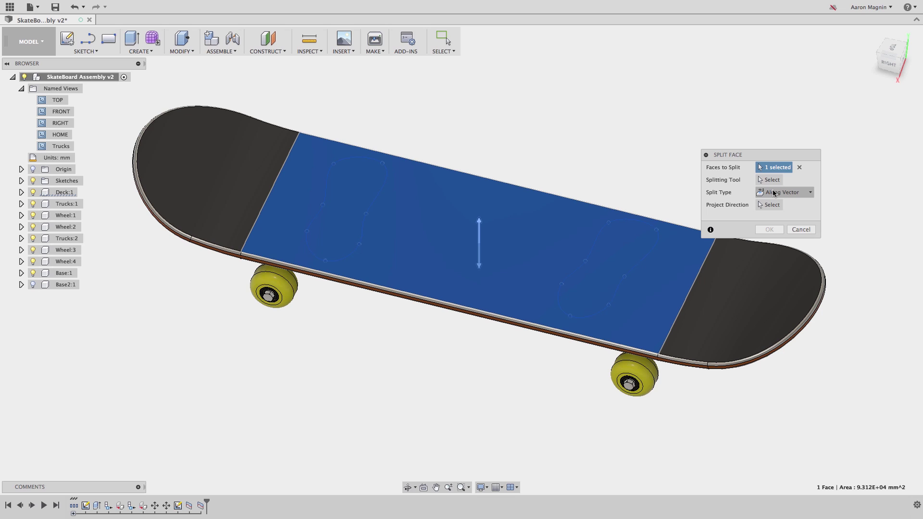
click(774, 193)
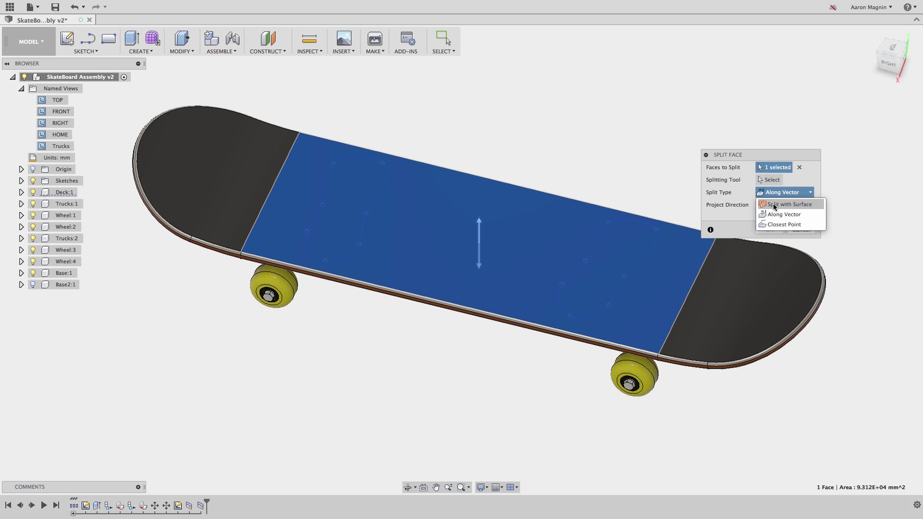
click(774, 224)
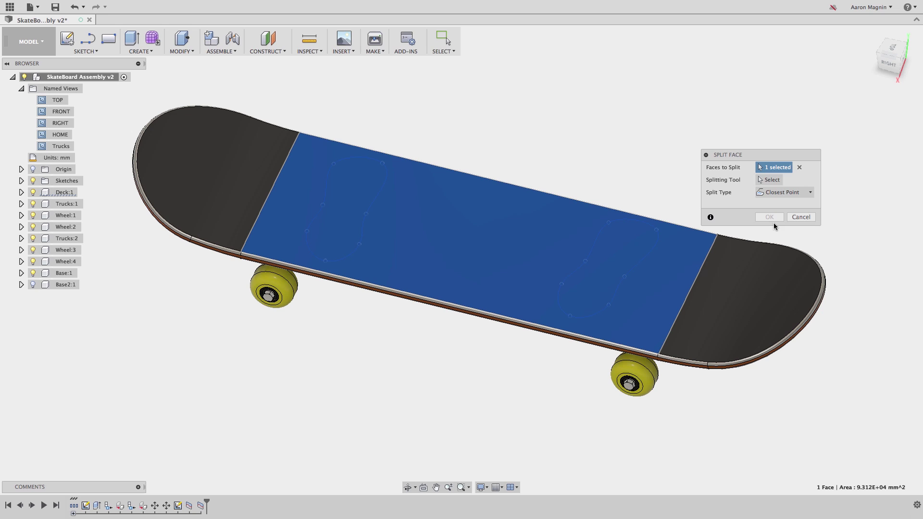
click(769, 179)
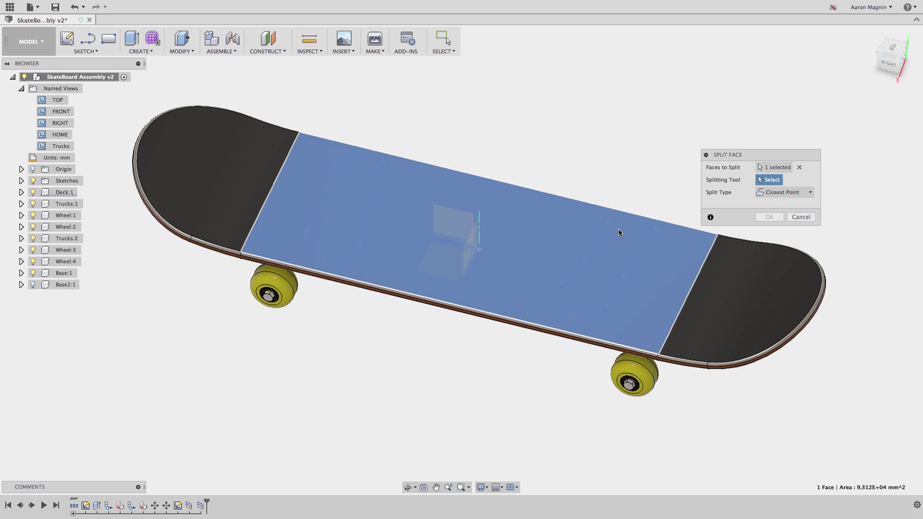
click(605, 233)
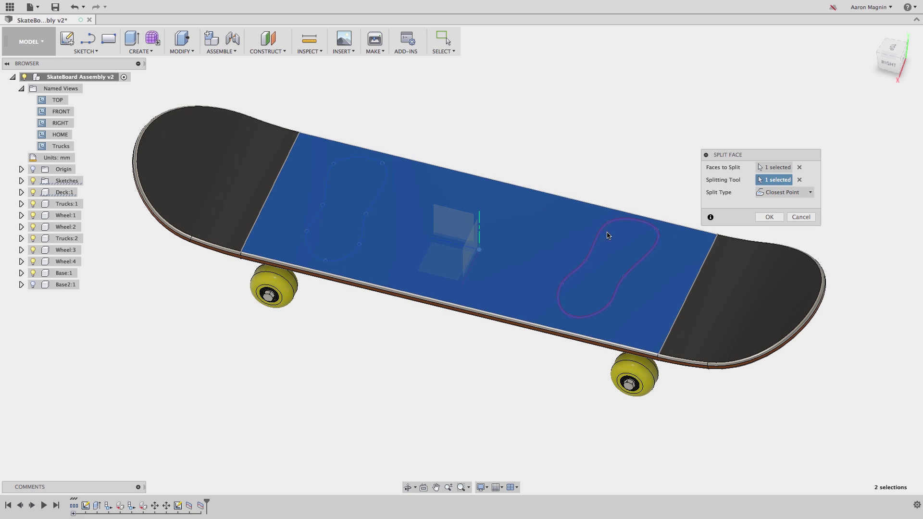
click(769, 218)
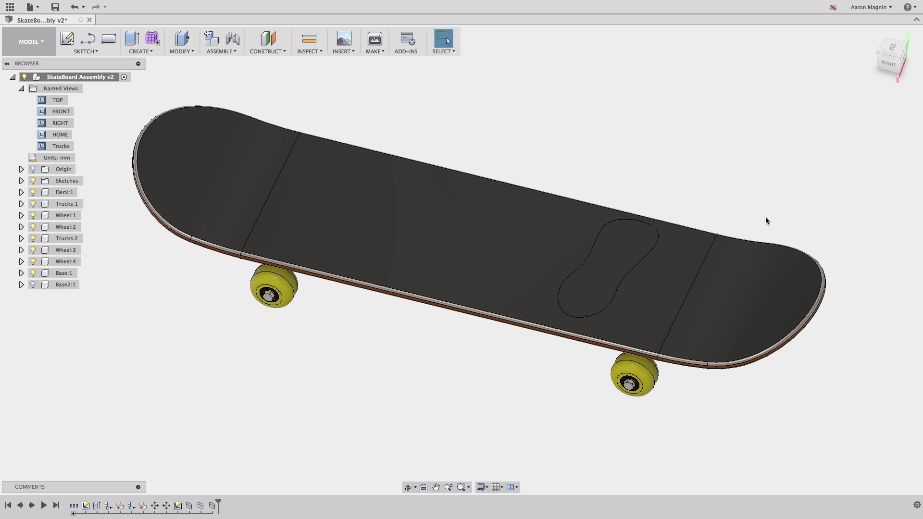
Show Sketch2 and split the remaining top face along the left foot outline with Split with Surface
click(22, 180)
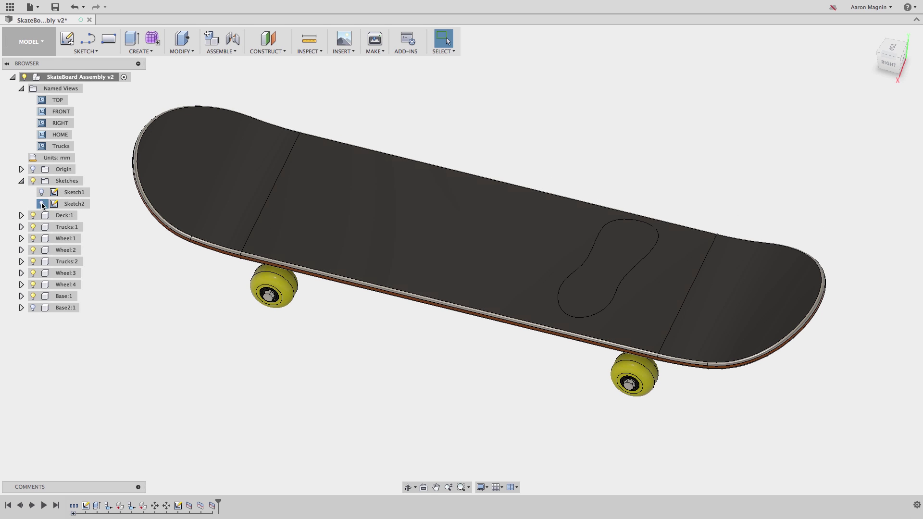
click(42, 204)
key(s)
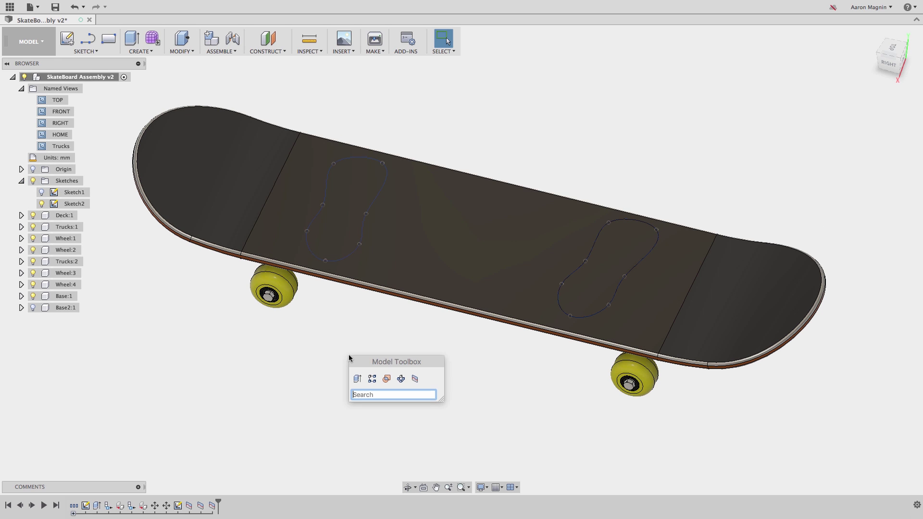
click(418, 384)
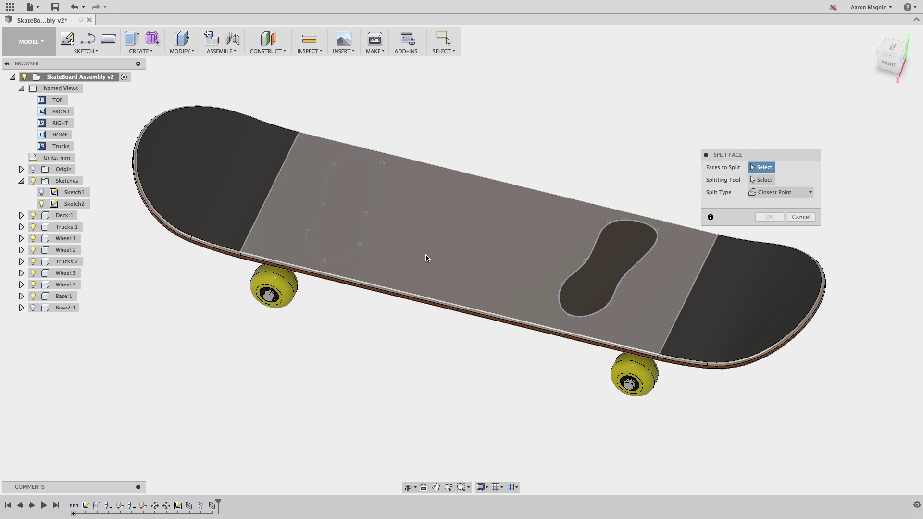
click(427, 255)
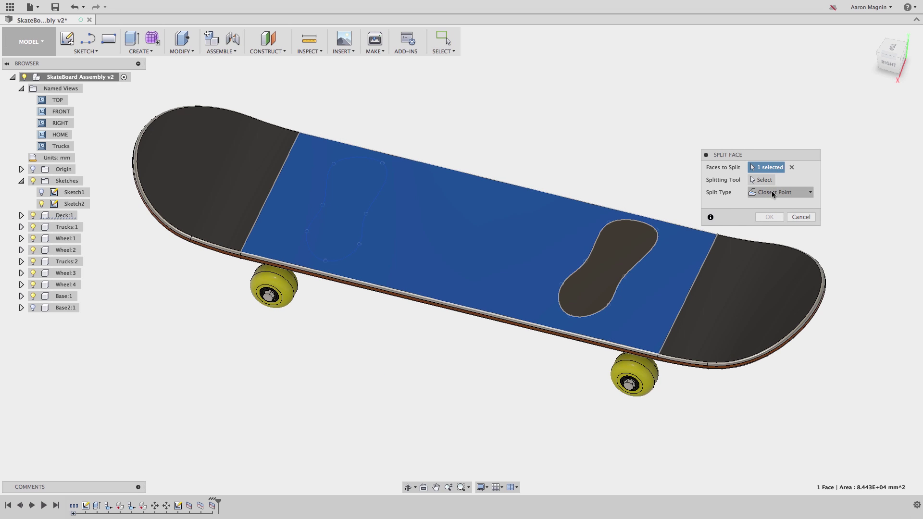
click(773, 193)
click(772, 205)
click(765, 180)
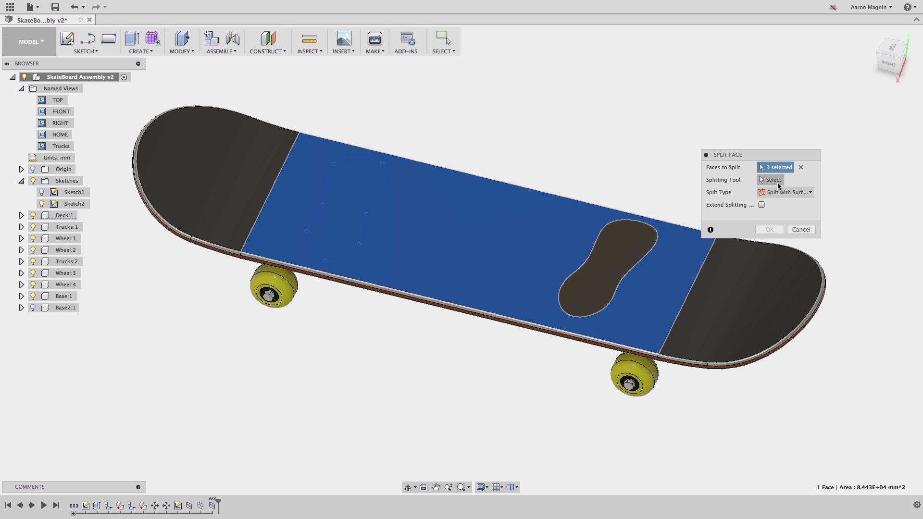
click(383, 191)
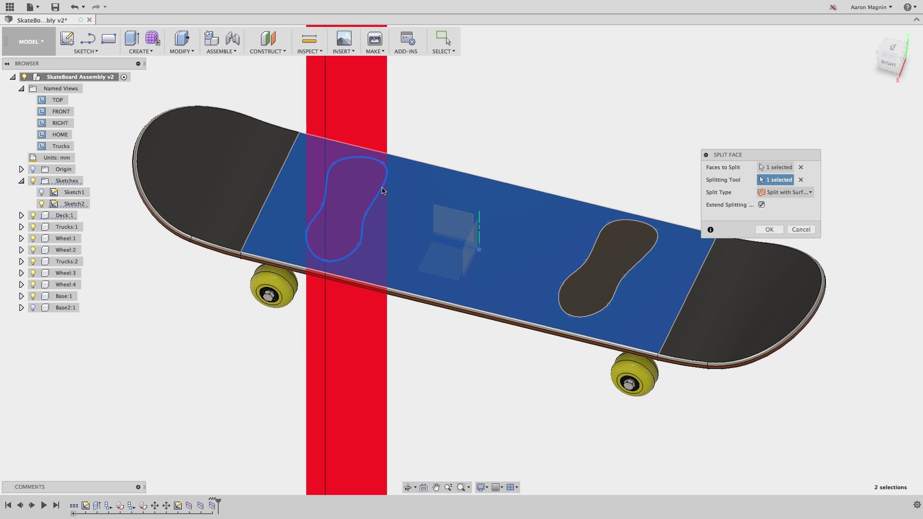
click(768, 230)
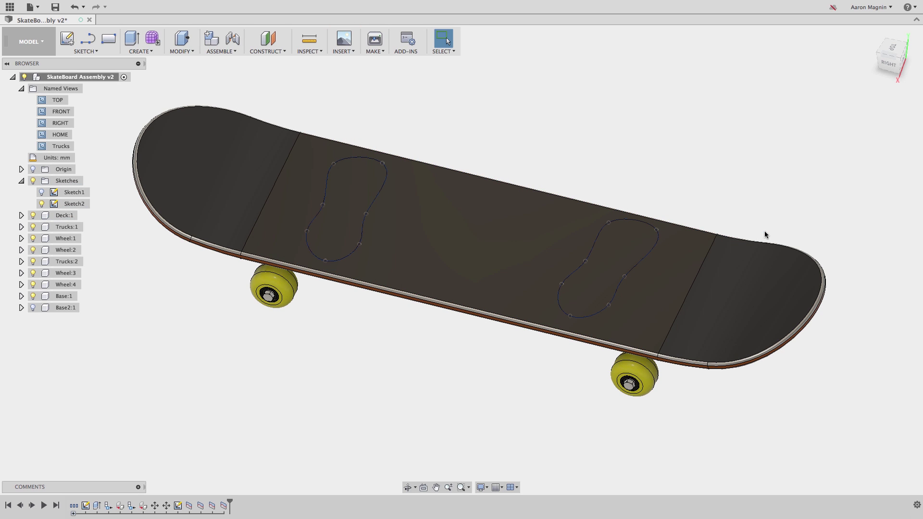
In Simulation, apply a 185 force load to both the left and right foot faces
click(30, 42)
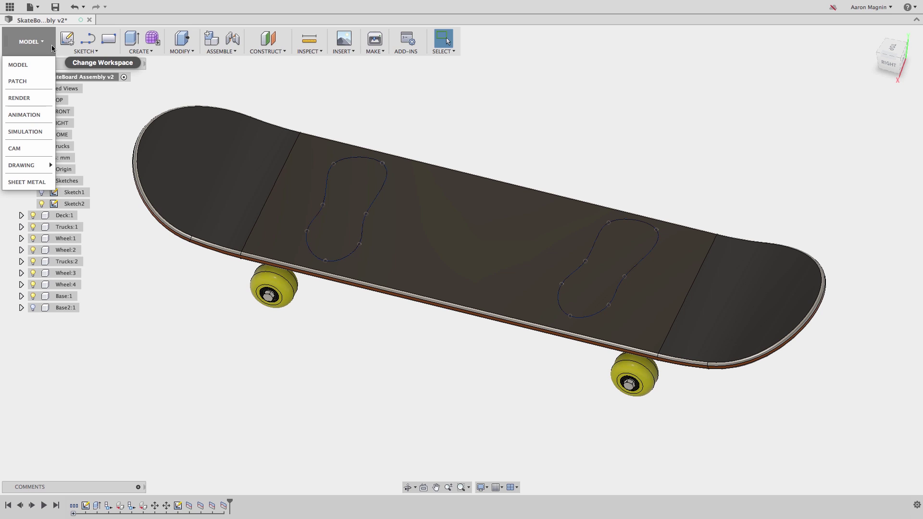
click(32, 131)
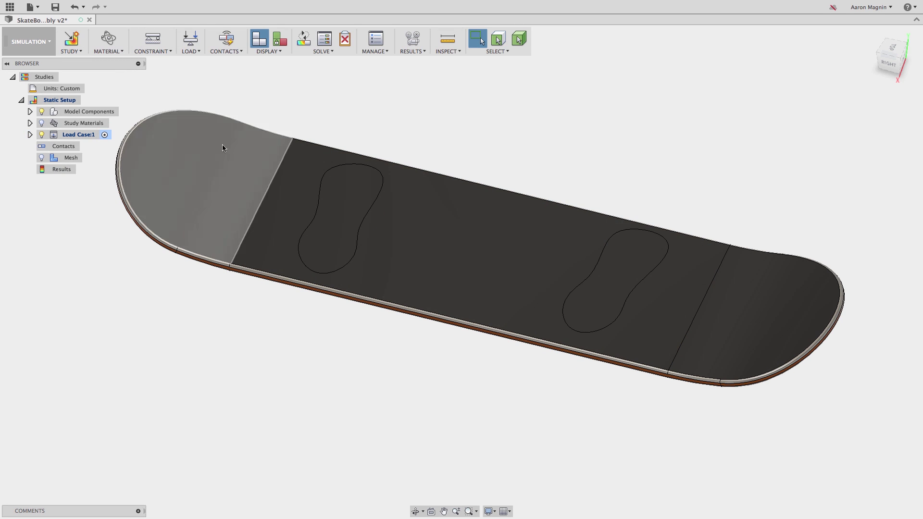
click(190, 41)
click(344, 233)
click(596, 304)
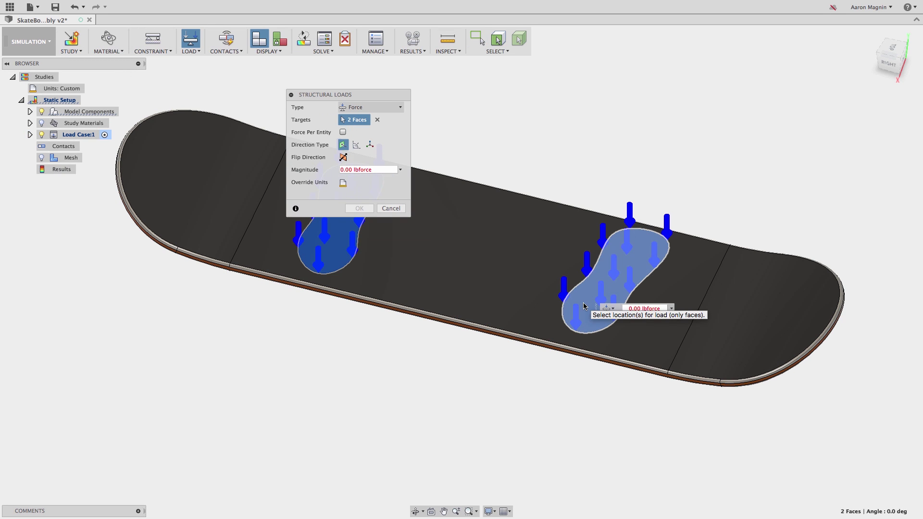
click(353, 169)
text(185)
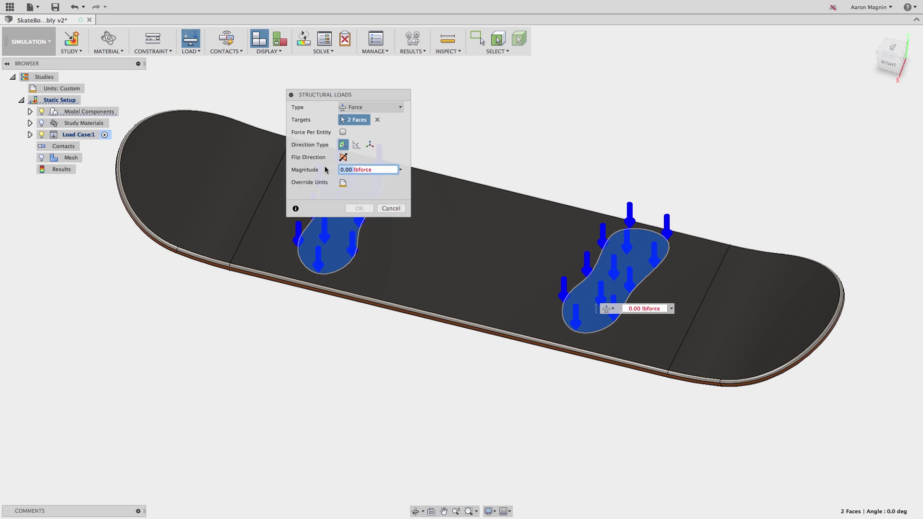
click(359, 208)
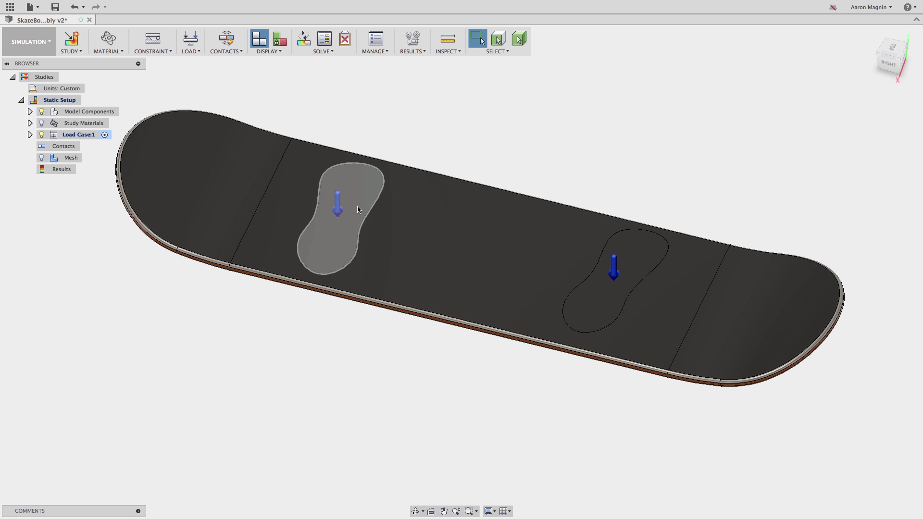
Add a Fixed constraint on both truck mounting areas of the deck underside
key(c)
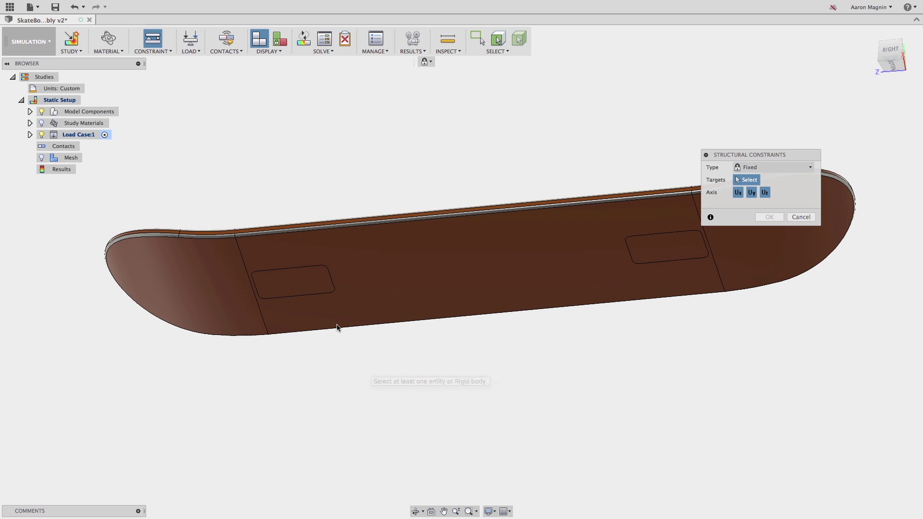
click(315, 278)
click(664, 251)
click(776, 219)
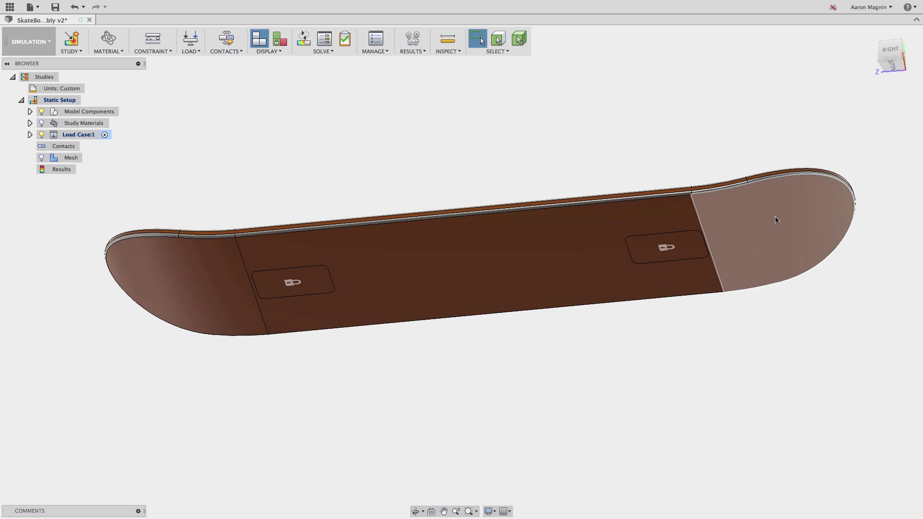
Solve the static stress study locally and dismiss the completion notification
click(304, 40)
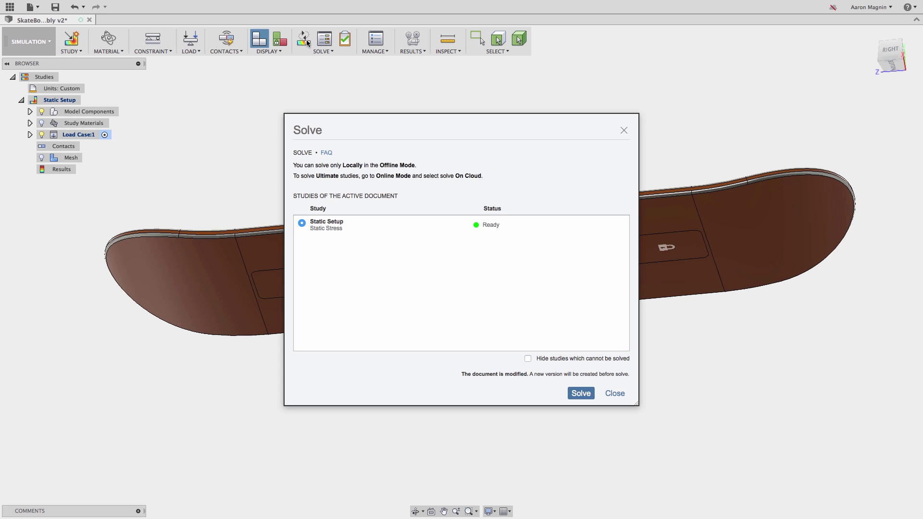
click(579, 392)
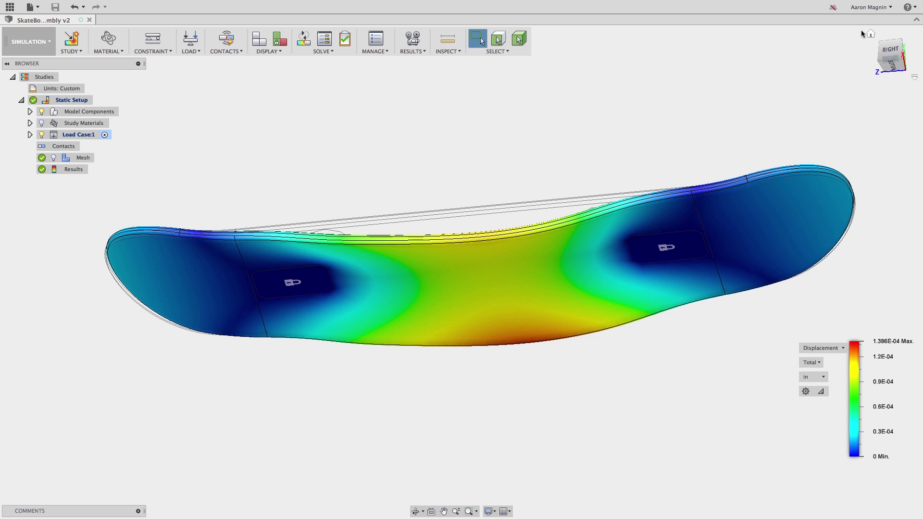
click(871, 37)
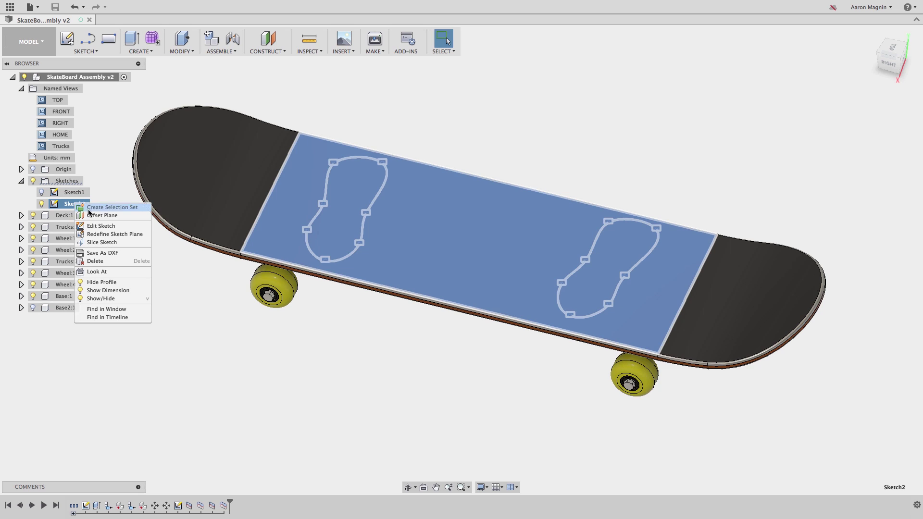
Drag two spline points to narrow the foot-pad outline, then finish the sketch
click(119, 228)
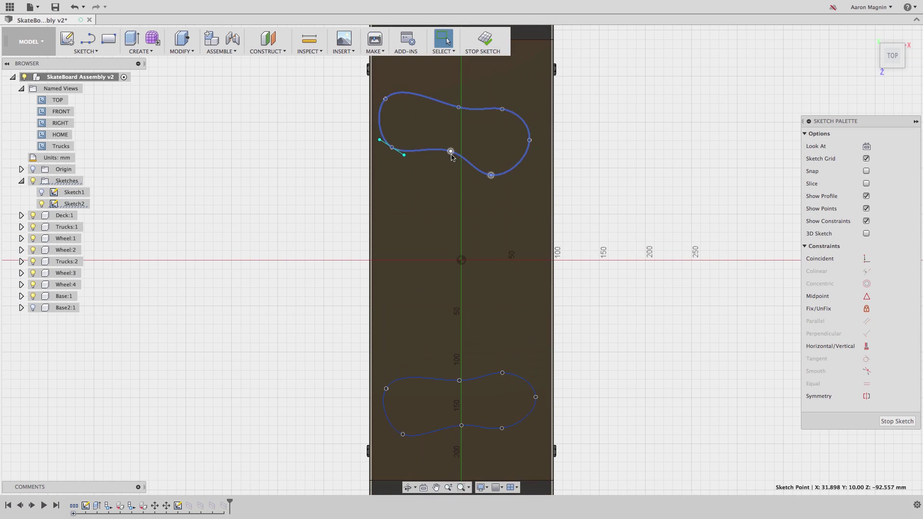
drag(451, 150, 432, 169)
drag(529, 141, 503, 140)
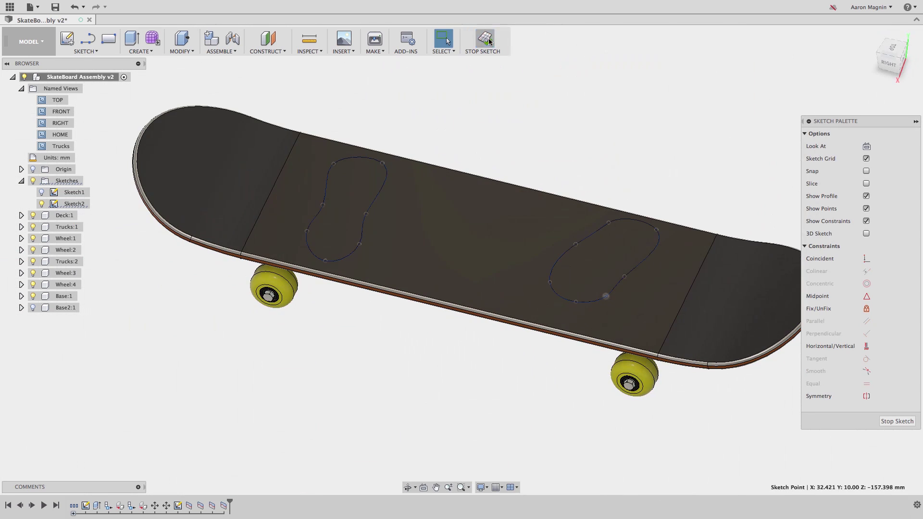
click(489, 41)
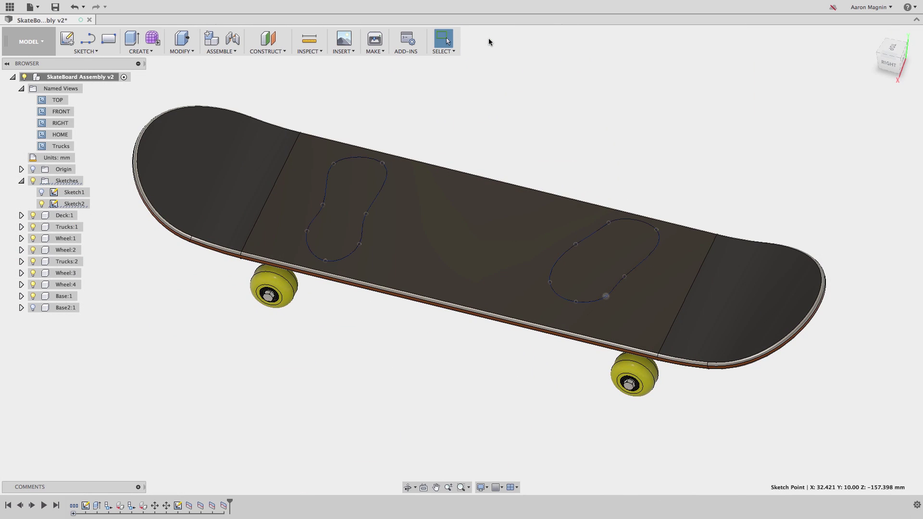
Change Force1 to 100 lbforce acting on the left foot face only
click(44, 42)
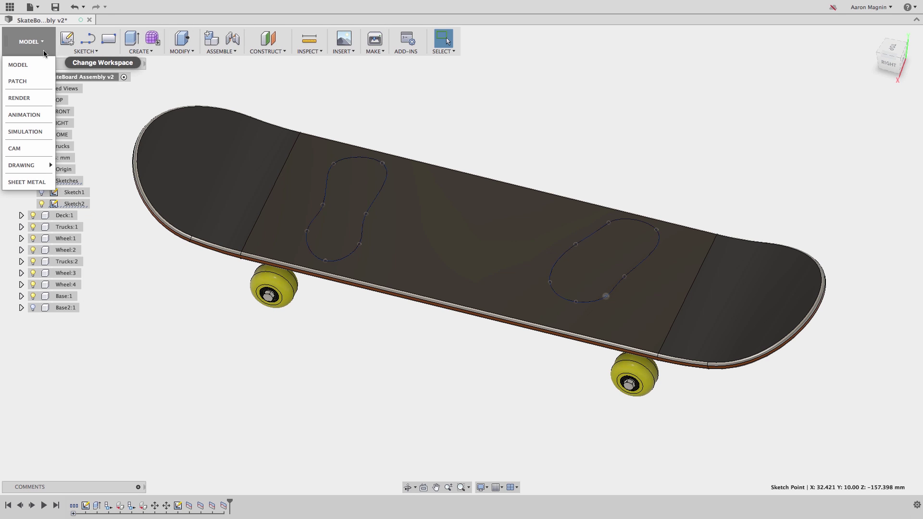
click(33, 128)
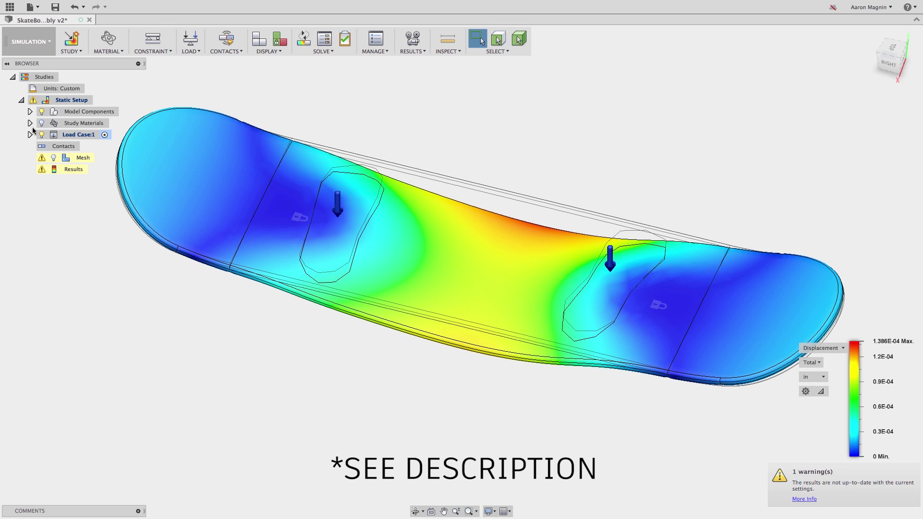
click(30, 135)
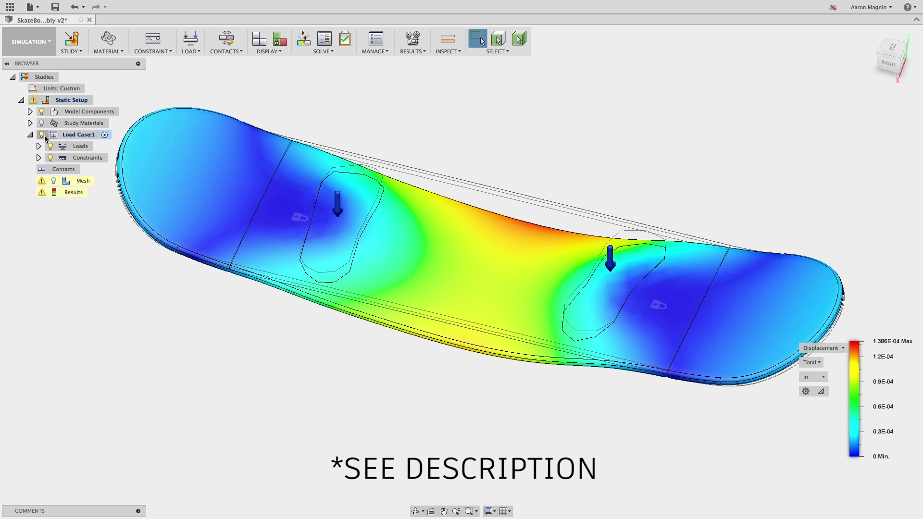
click(38, 147)
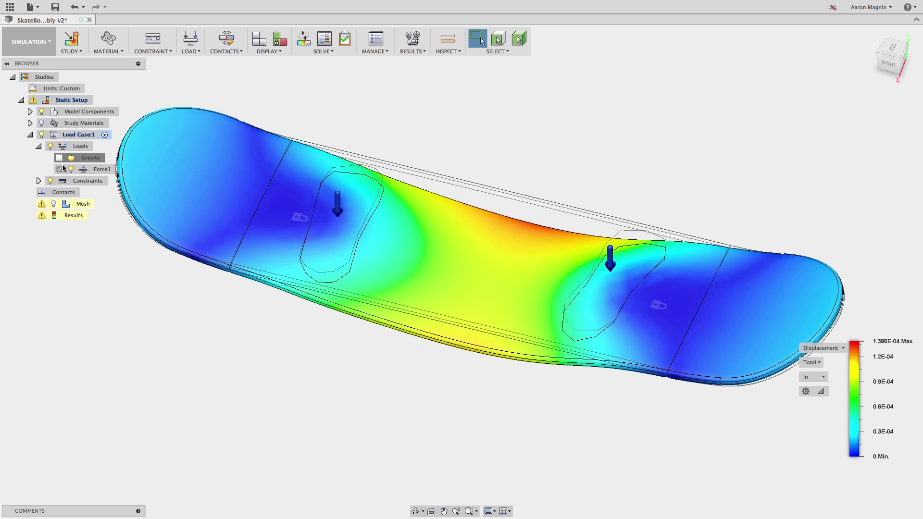
click(102, 169)
right_click(98, 171)
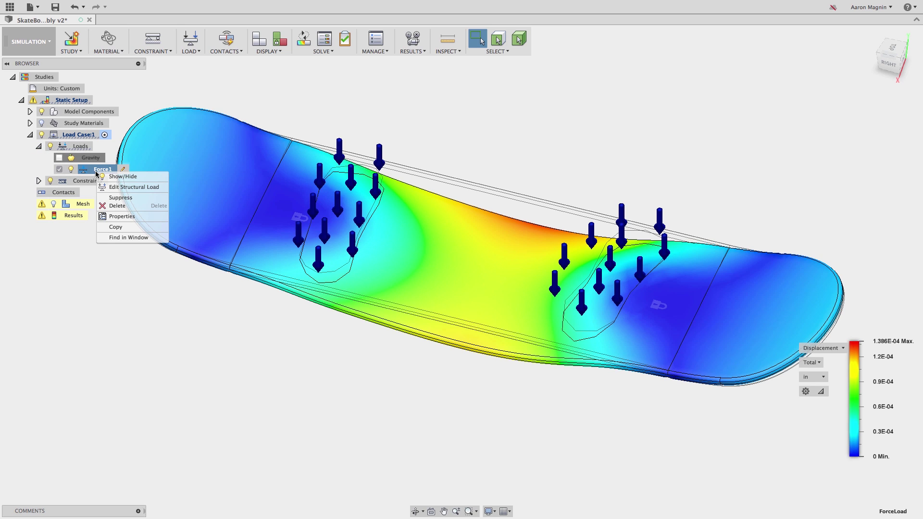
click(121, 187)
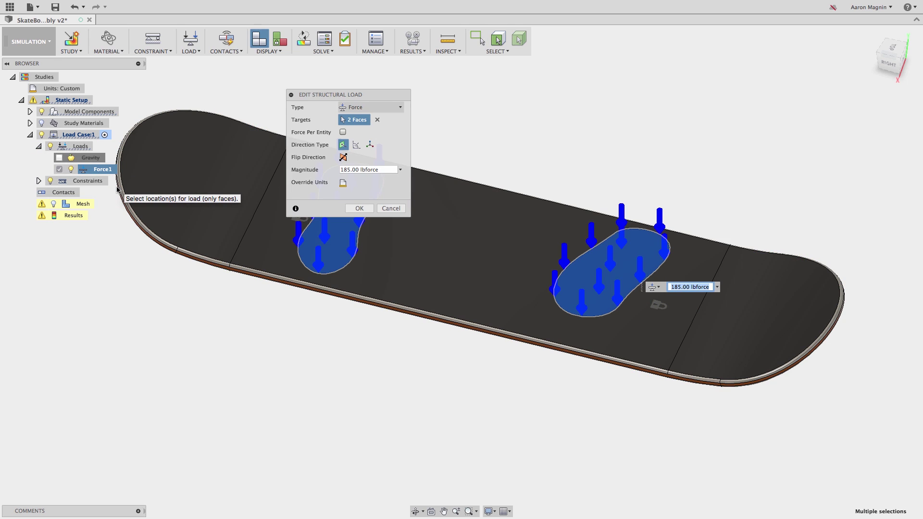
click(351, 169)
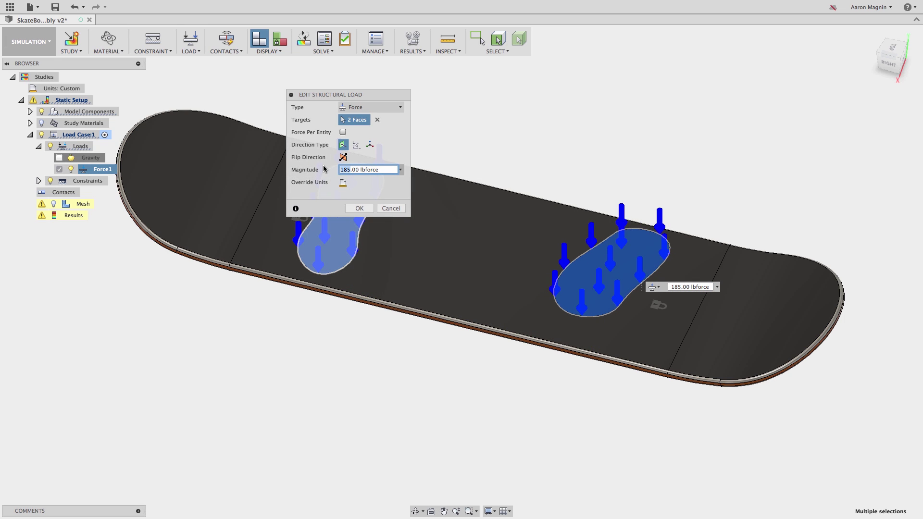
text(100)
click(579, 270)
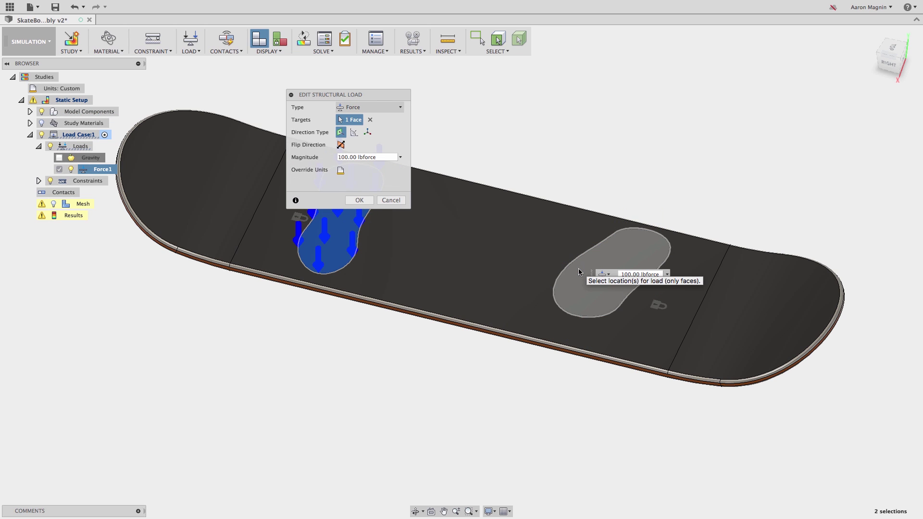
click(359, 200)
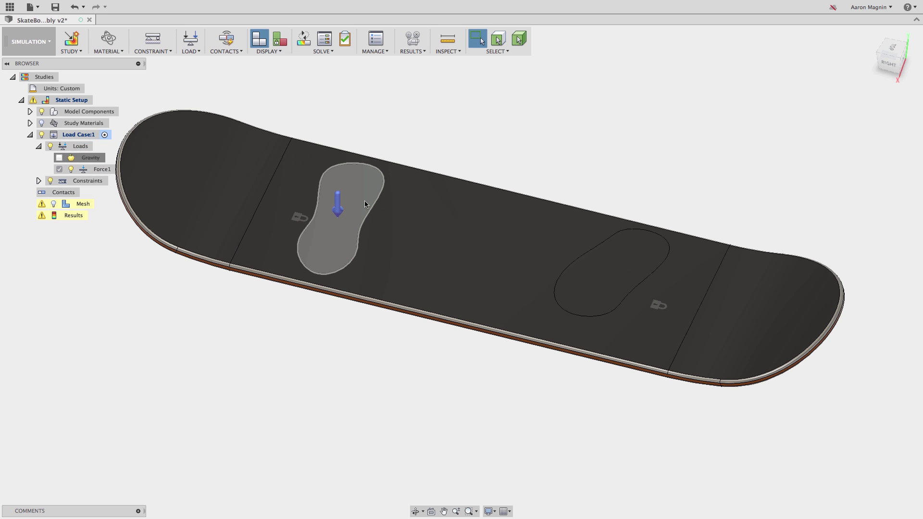
Add a new 85 lbforce load on the right foot face
key(Return)
click(601, 259)
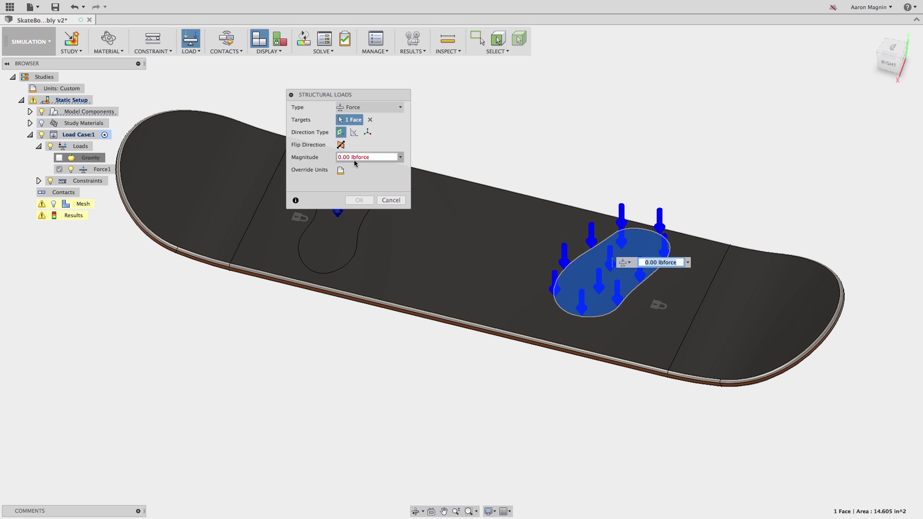
click(352, 157)
text(85)
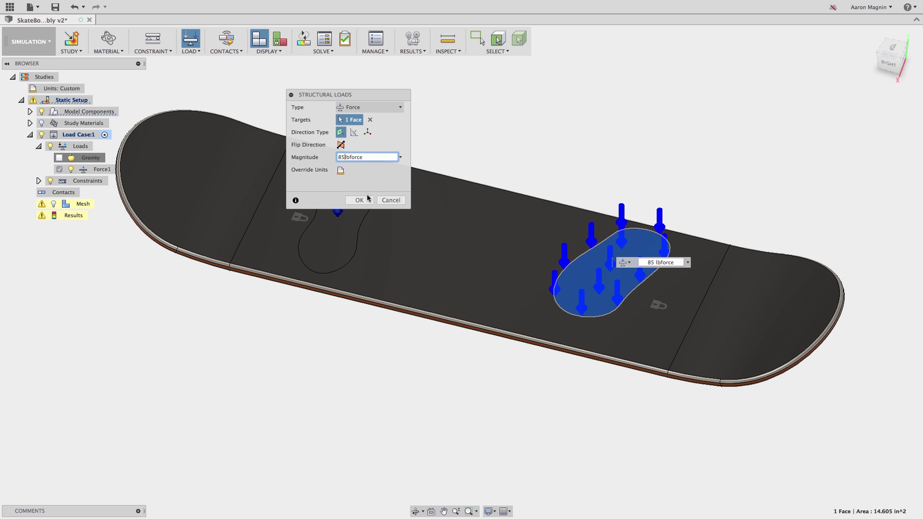
click(360, 200)
Re-solve the study and inspect the displacement plot peaking at 1.836E-04 in
click(304, 40)
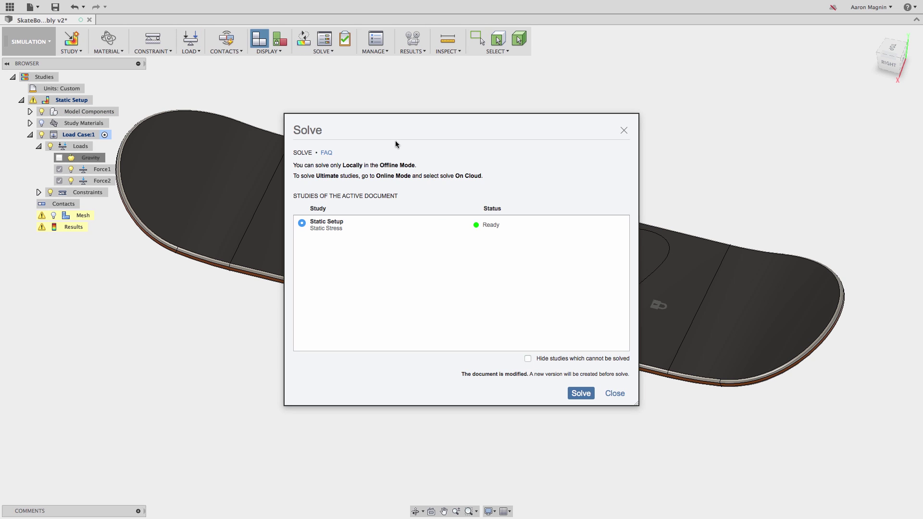
click(578, 393)
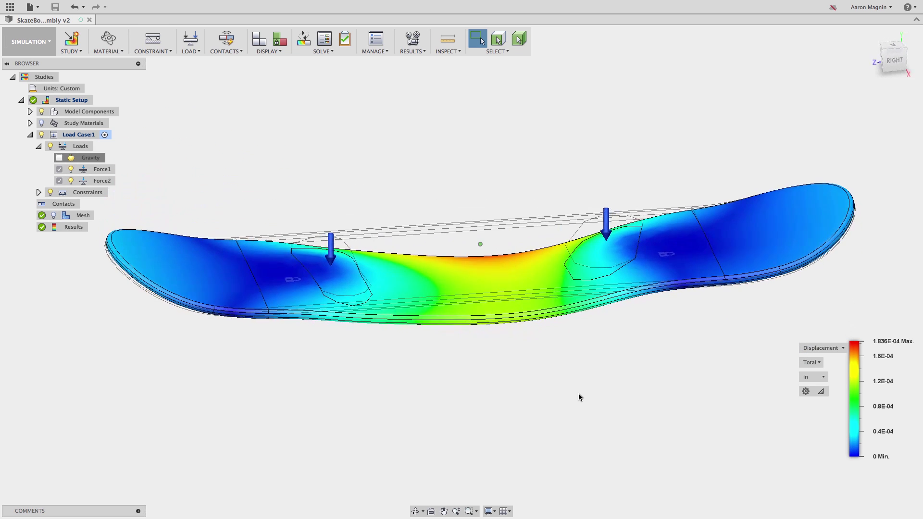
shift+scroll(579, 393, left, 5)
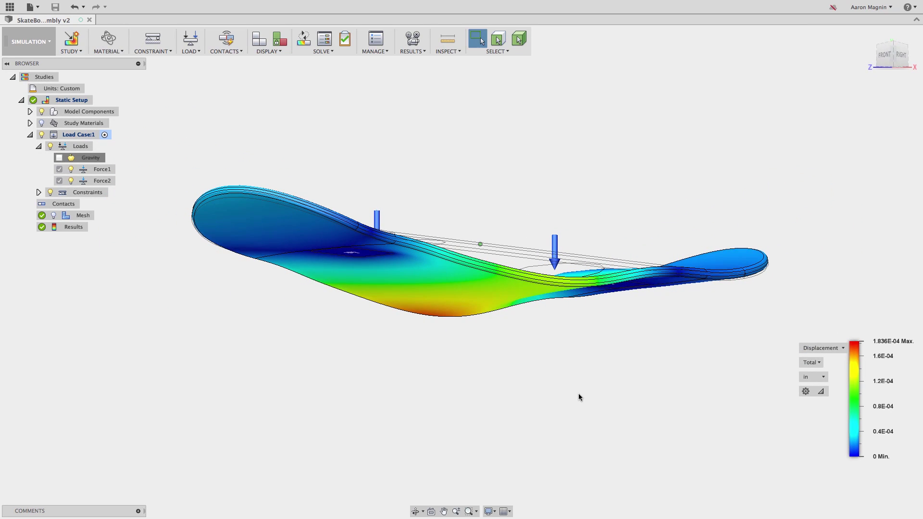